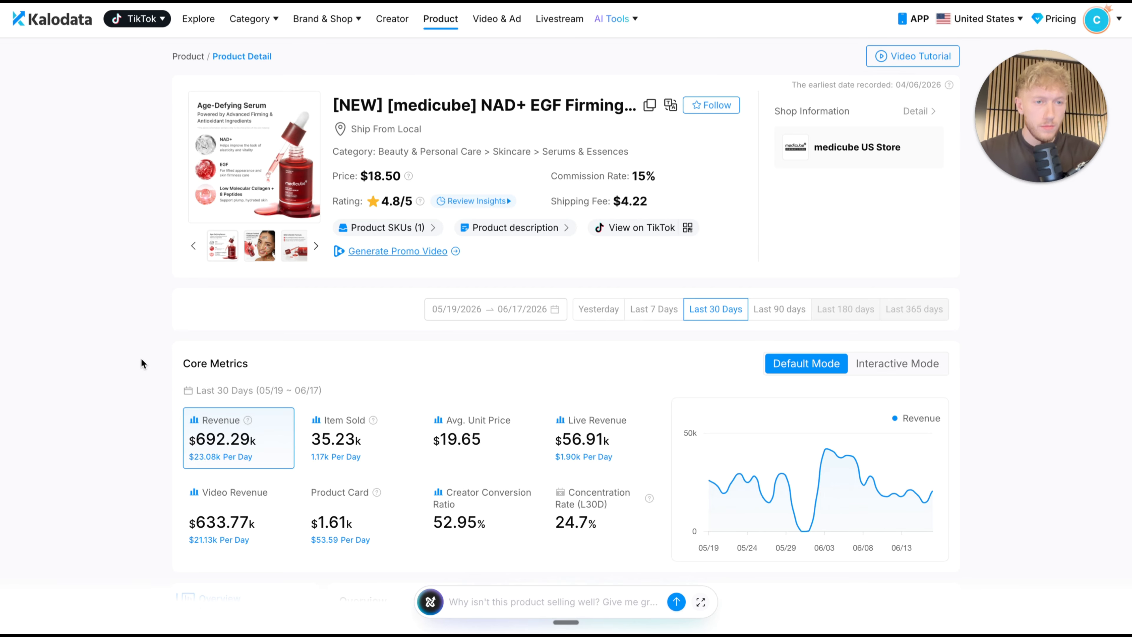
Examine the top-earning videos and ads listed for the medicube NAD+ EGF serum over the last 30 days
scroll(141, 358, down, 8)
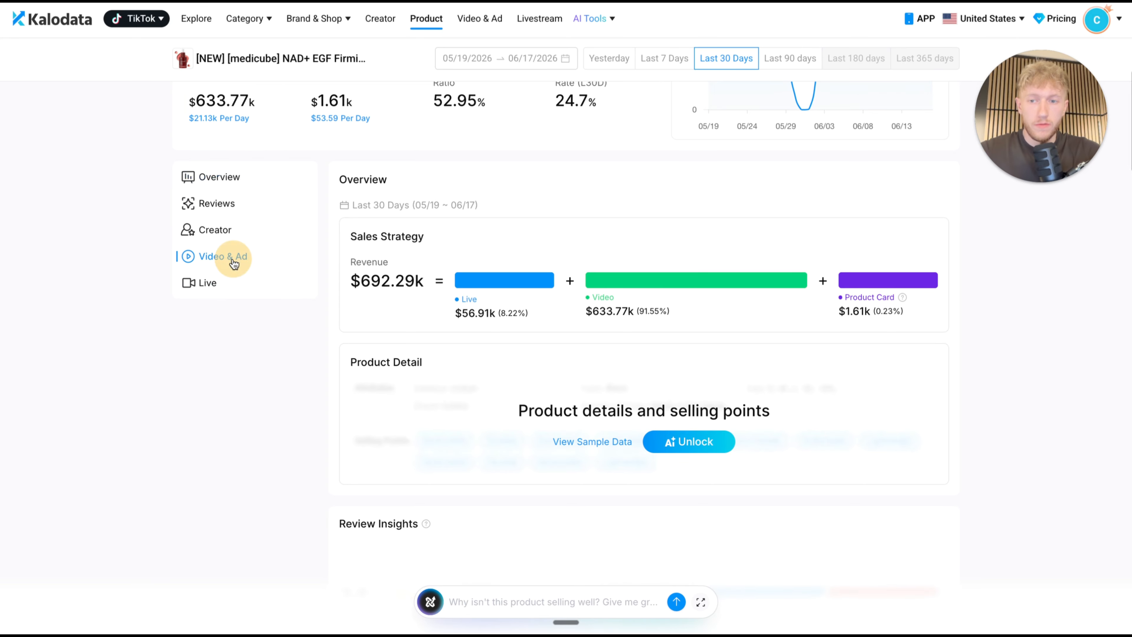
click(233, 259)
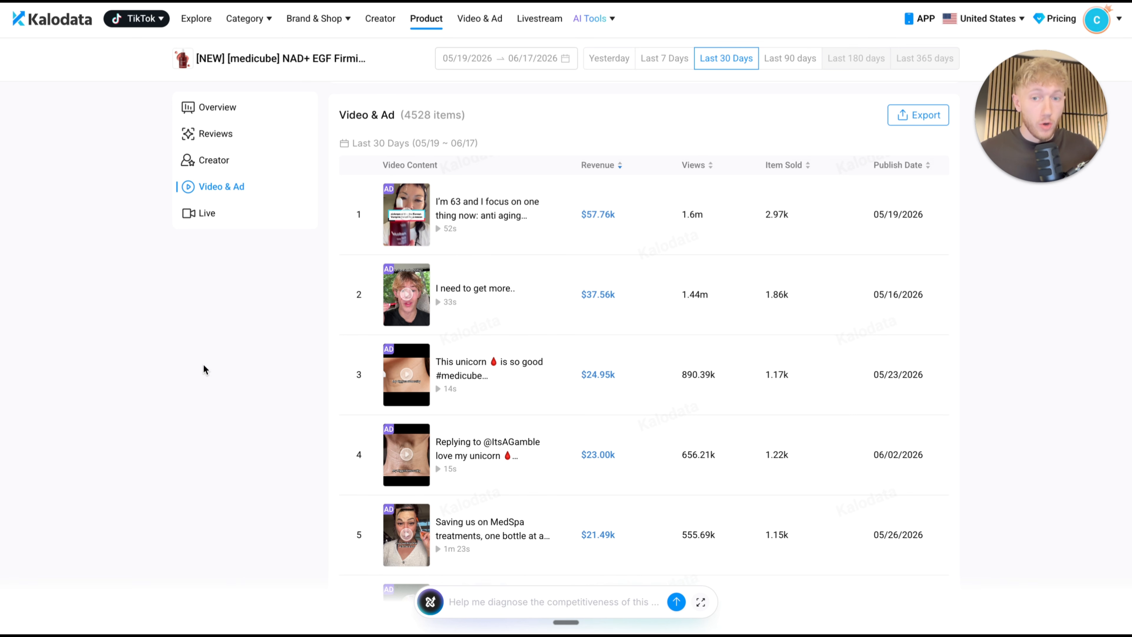
mouse_move(395, 227)
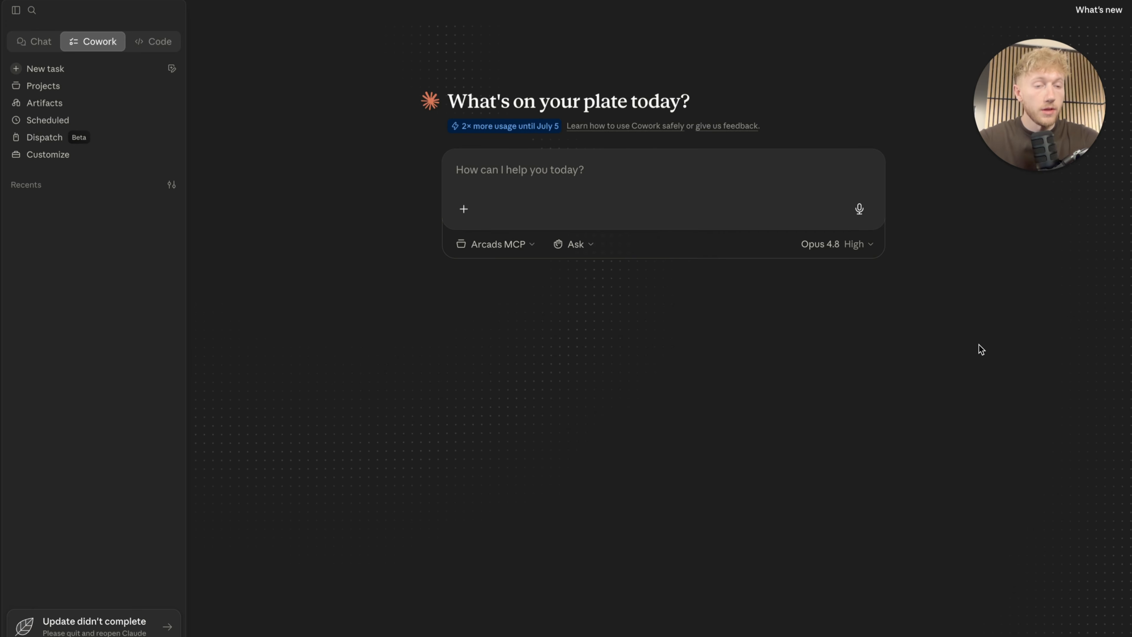
Switch to Claude Cowork and submit a prompt requesting a comprehensive breakdown of Competitor Ad Example.mp4 for recreation on seedance 2.0 using Arcads MCP
text(Using web search and the Meta Ad Library, analyse this competitor: [COMPETITOR META AD LIBRARY LINK]  The Ad Library doesn’t show spend, so judge winners by these signals instead: - How long each ad has been running (longer = winning; brands kill losers fast) - Ads with many active variations (they’re scaling it) - Ads with highest impressions - The same concept appearing across multiple placements  Do this: 1. List their longest-running and most-duplicated ads. 2. Split them into VIDEO ads and STATIC / PHOTO ads. 3. Pick the single strongest VIDEO ad and the single strongest PHOTO ad. 4. Tell me, in one line each, WHY you picked those two.)
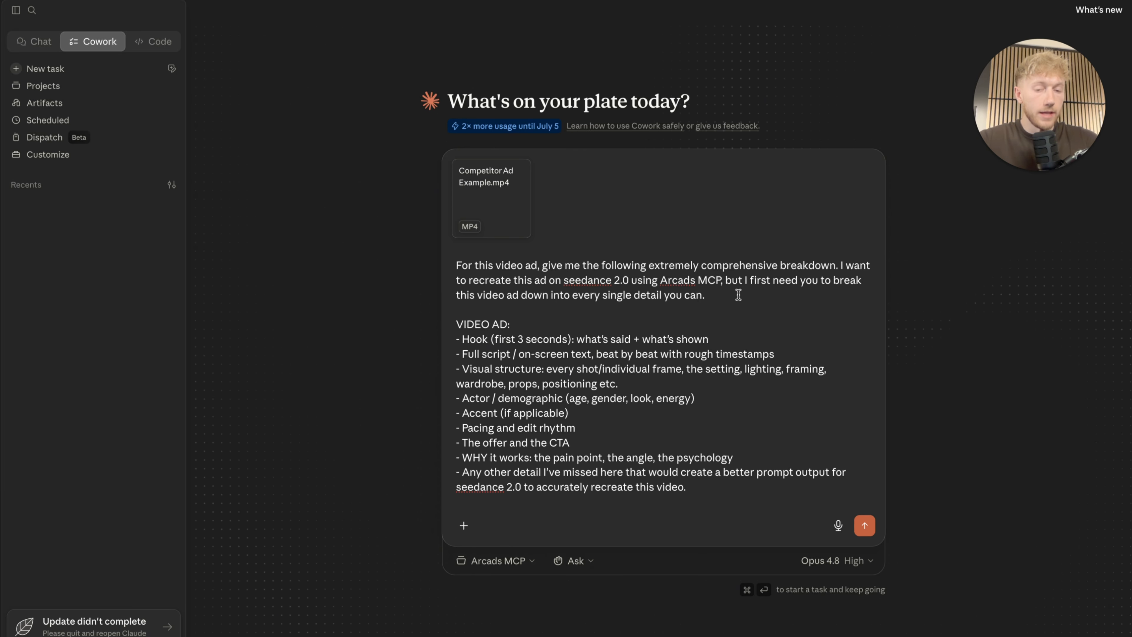
scroll(663, 319, down, 1)
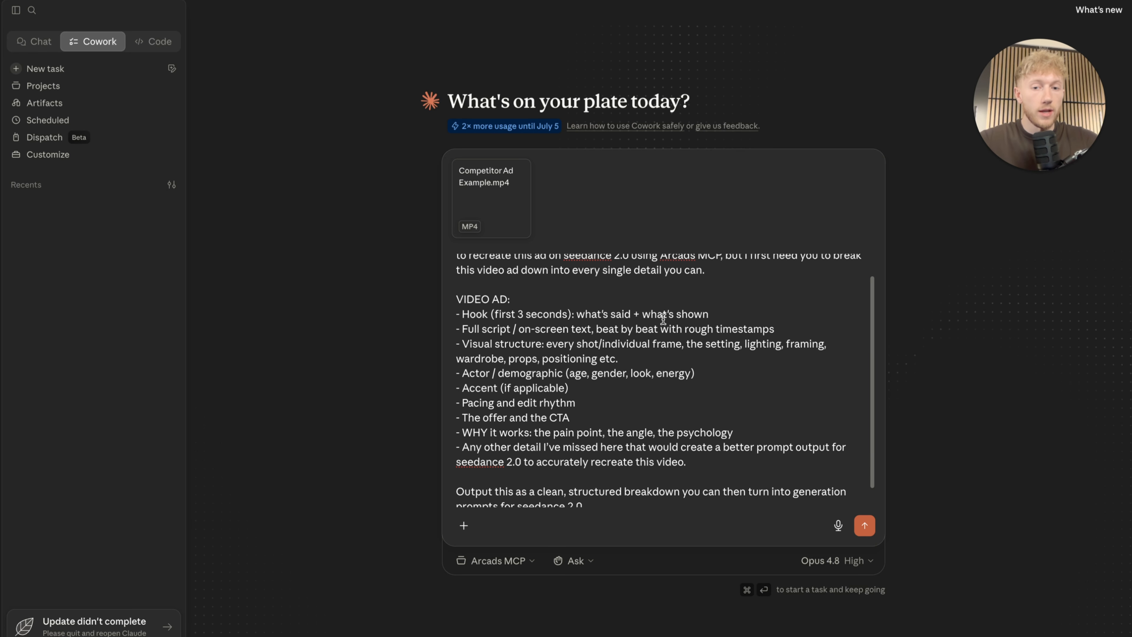
scroll(583, 291, down, 1)
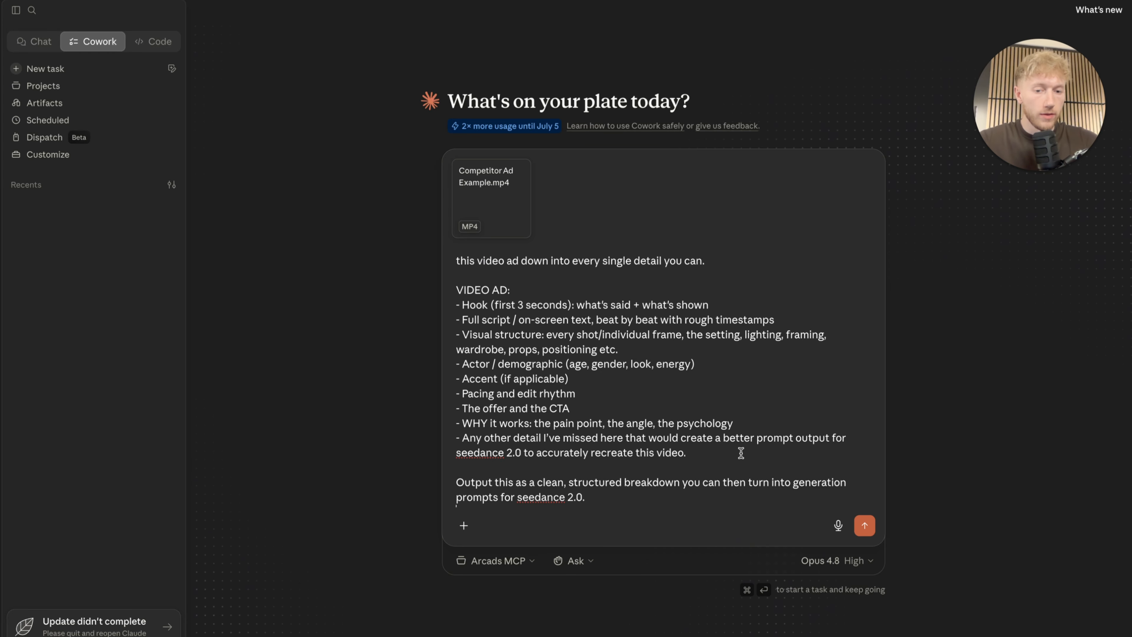
scroll(668, 459, down, 1)
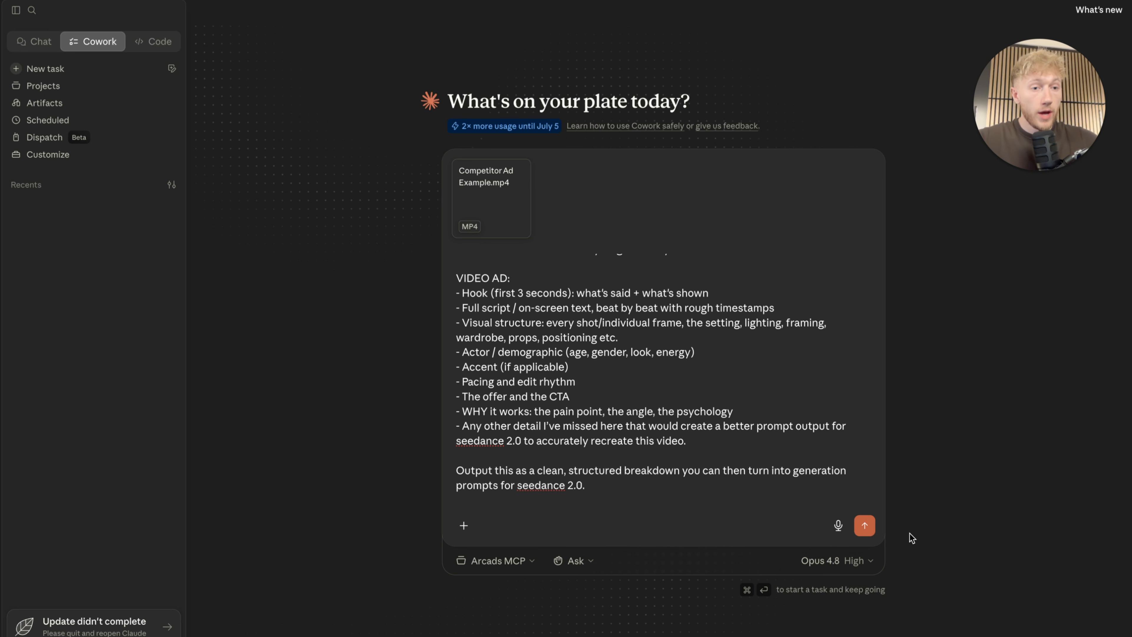
click(865, 525)
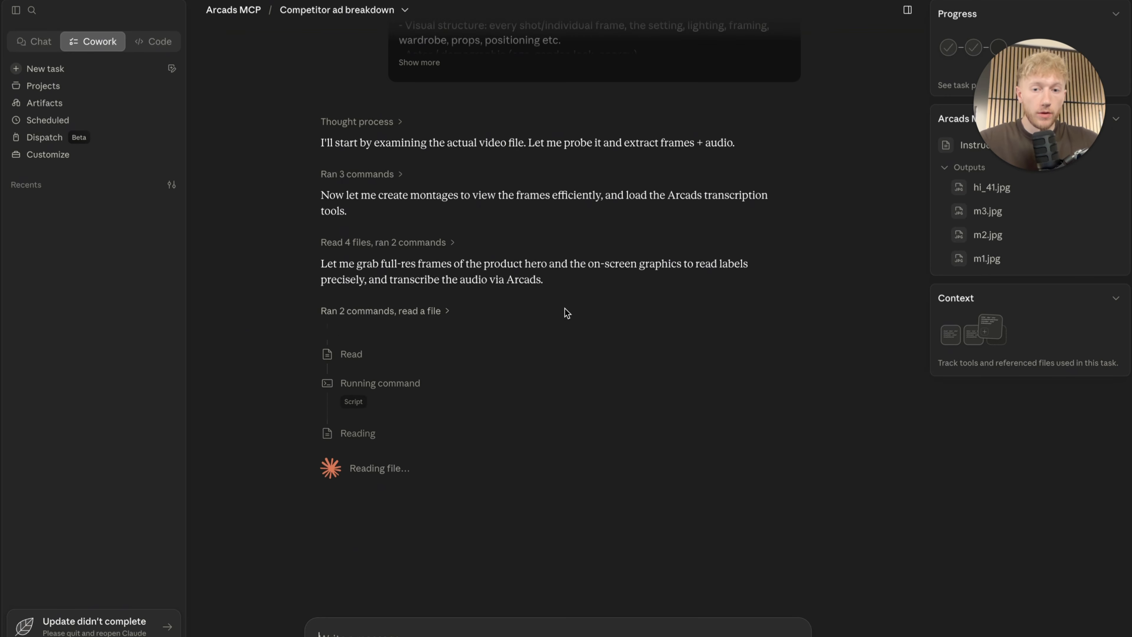
Look up the connectors available for the competitor ad breakdown task
click(330, 633)
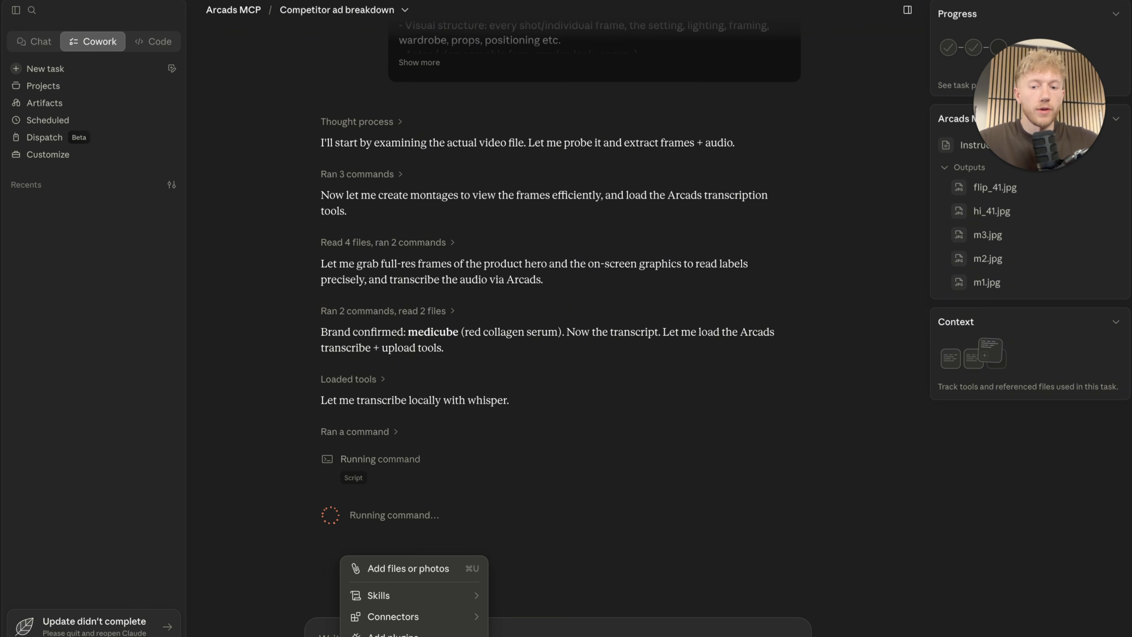
mouse_move(419, 616)
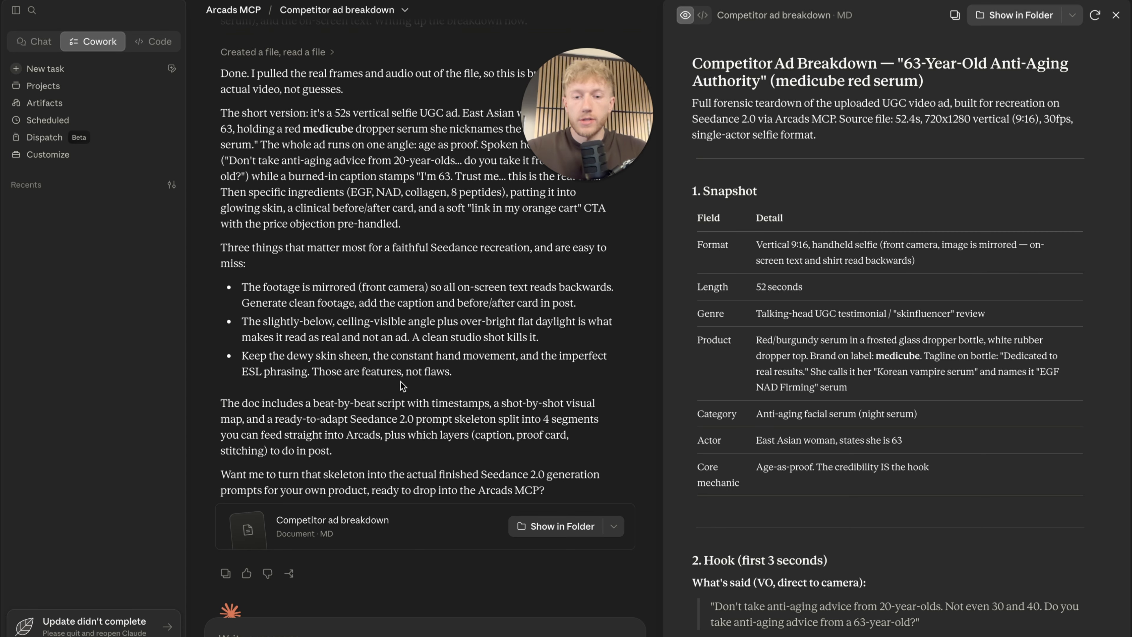
Read through the Competitor ad breakdown document, including its script, visual structure, offer, psychology and Seedance 2.0 prompt skeleton
scroll(401, 381, down, 2)
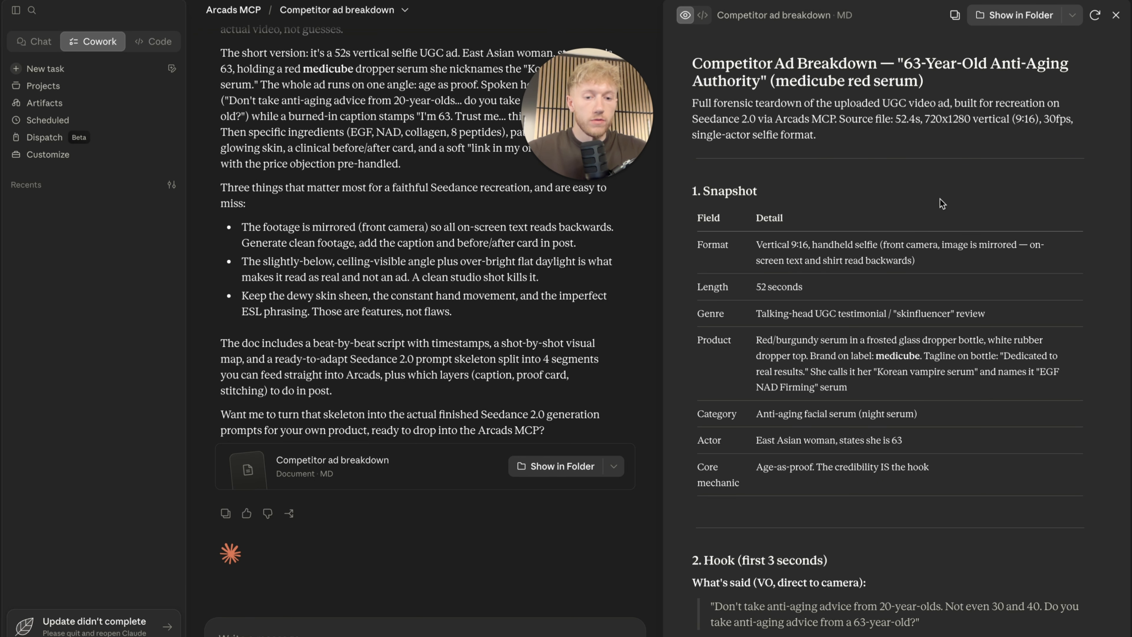
scroll(939, 198, down, 15)
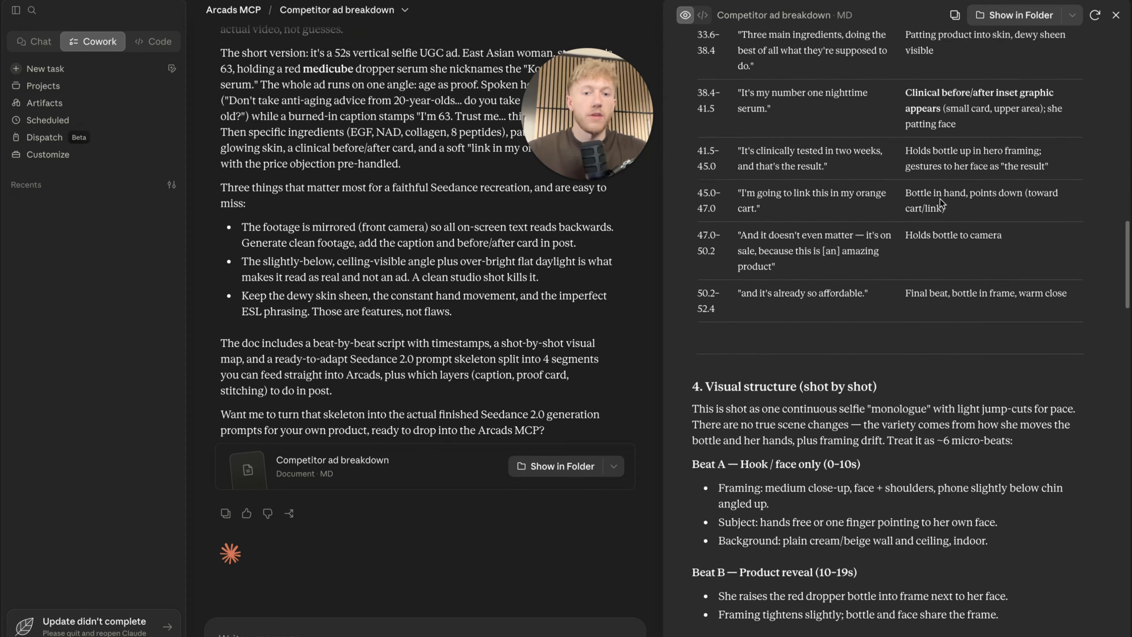
scroll(939, 199, down, 15)
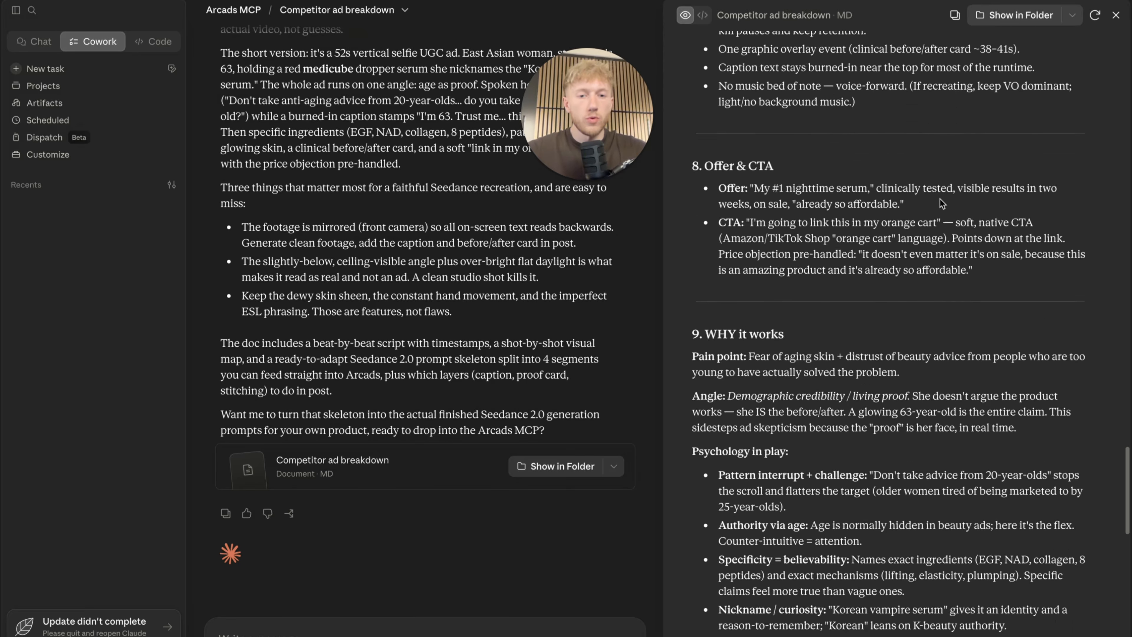
scroll(938, 198, down, 15)
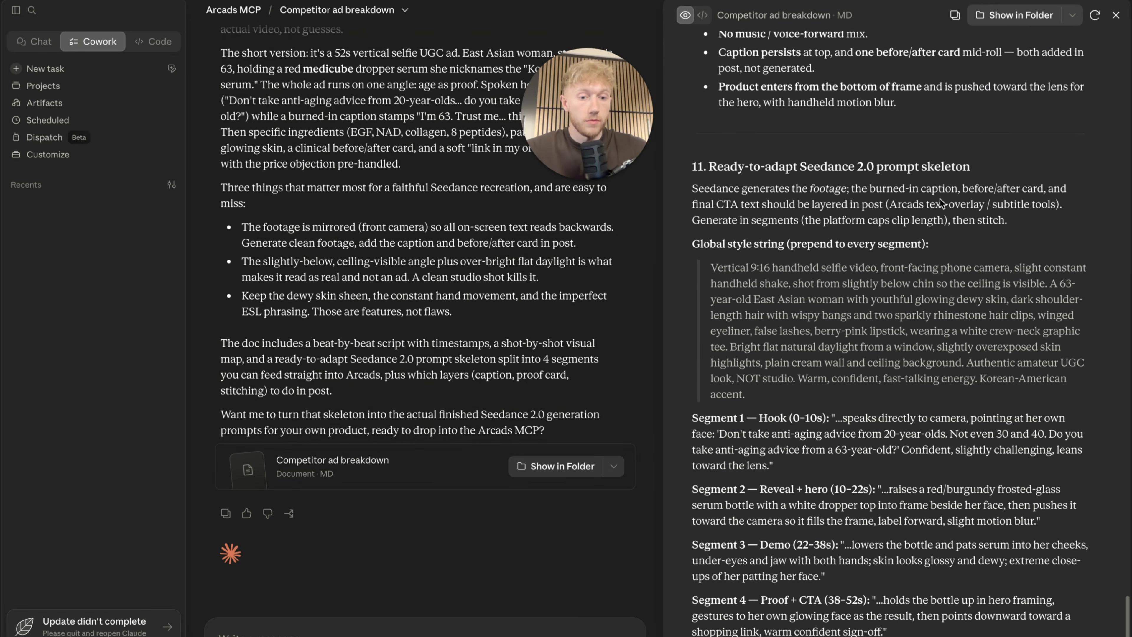
scroll(939, 201, down, 3)
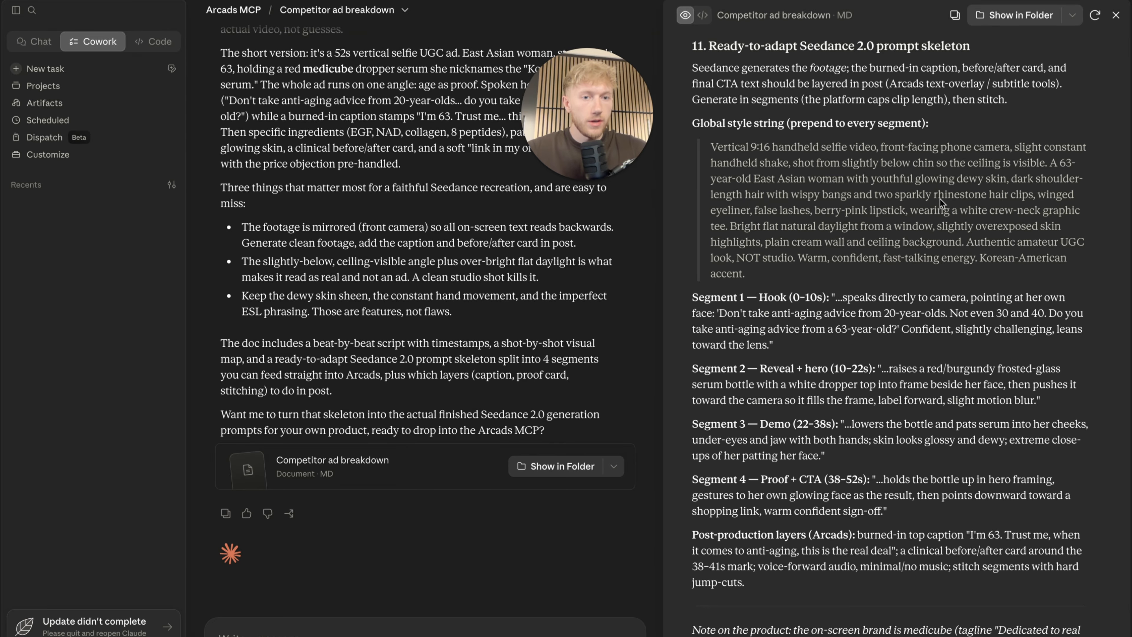
scroll(939, 199, up, 20)
scroll(939, 198, up, 3)
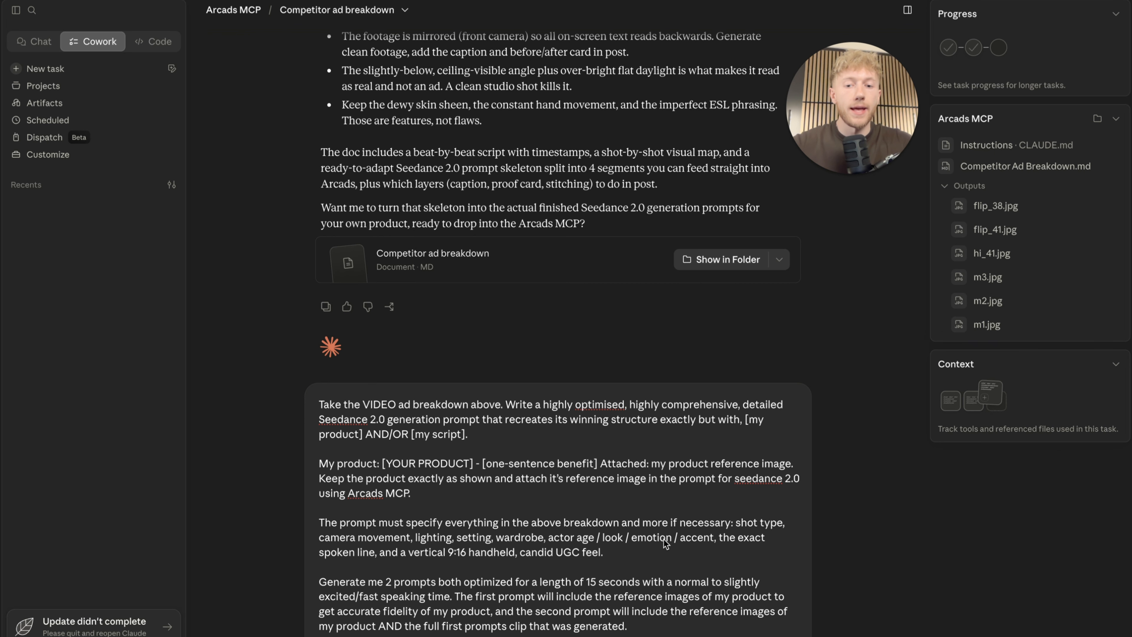
Review the drafted Seedance 2.0 generation prompt and attach the four product reference PNG images to it
scroll(663, 539, down, 3)
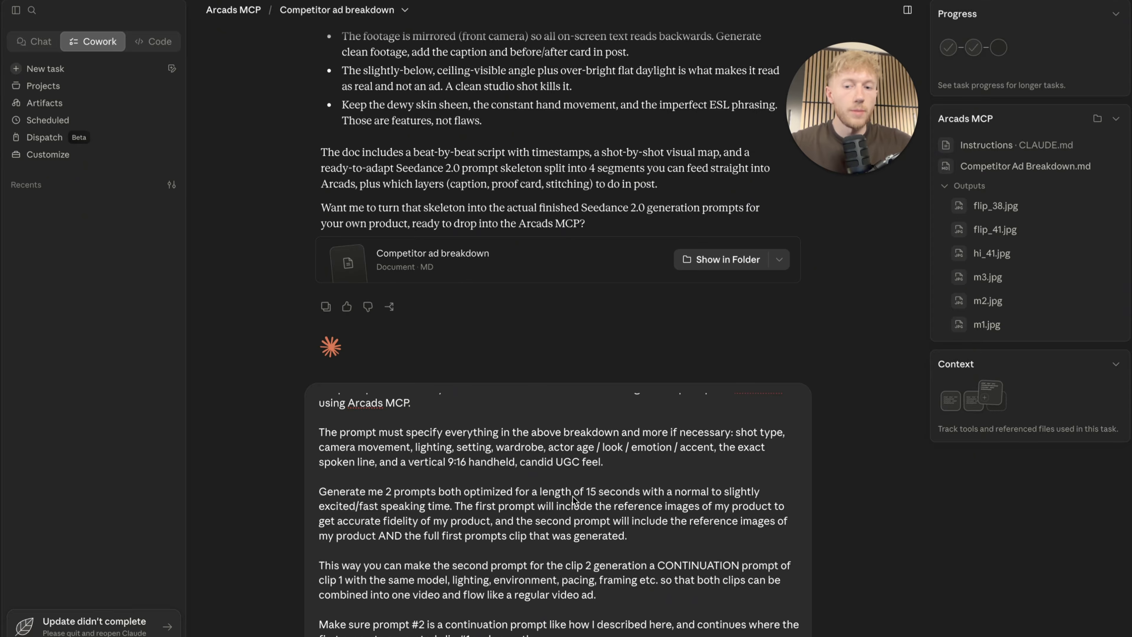
scroll(574, 499, up, 3)
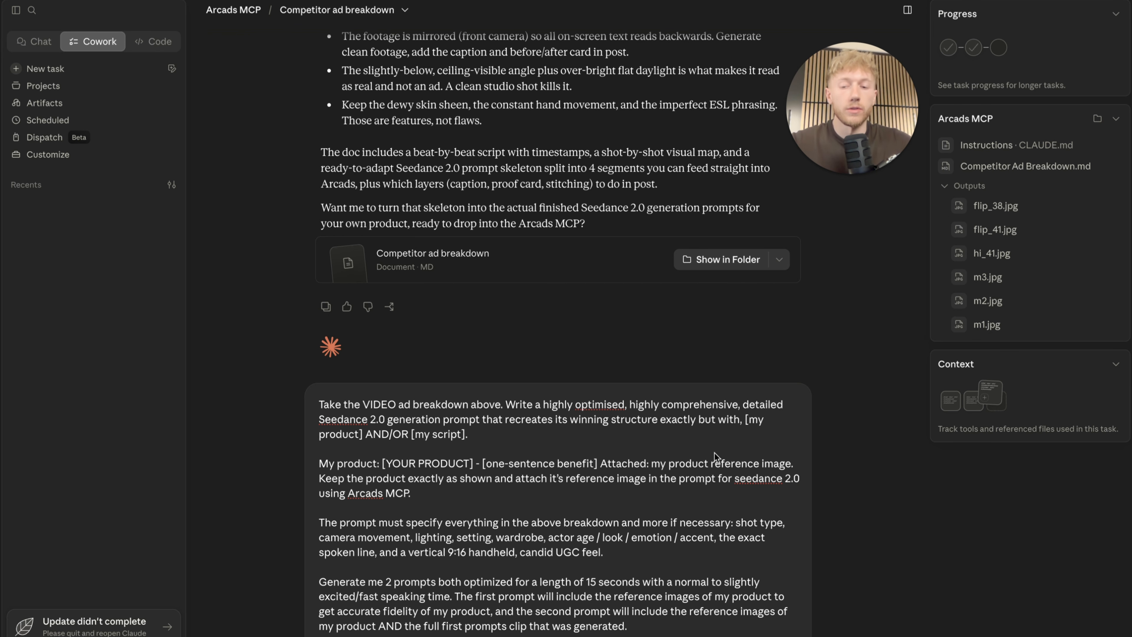
scroll(713, 452, down, 1)
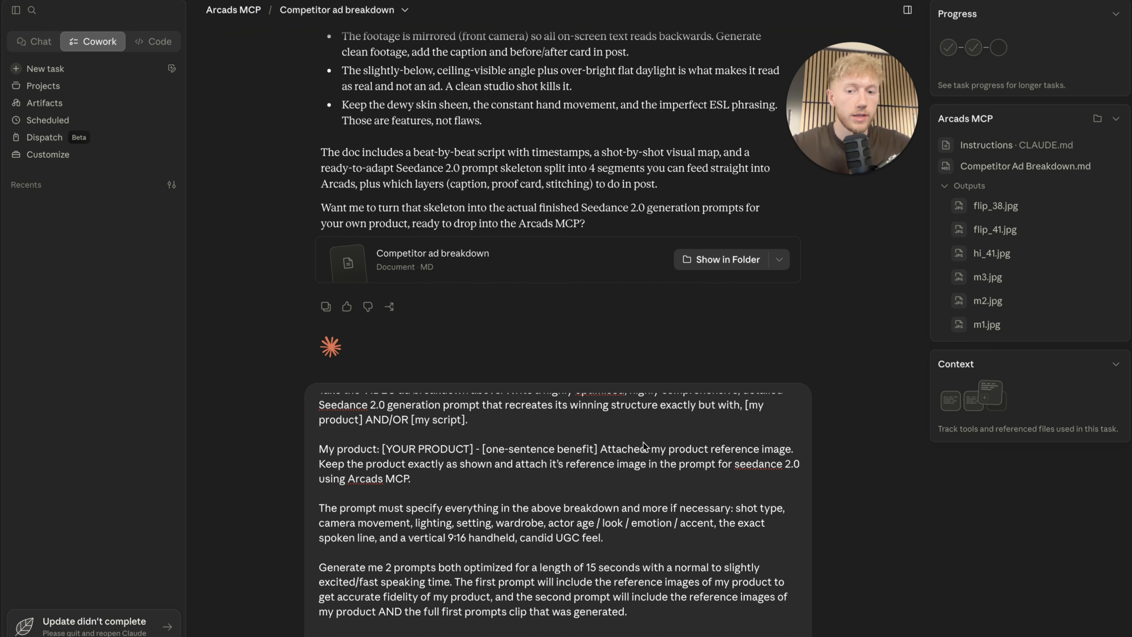
scroll(644, 446, up, 1)
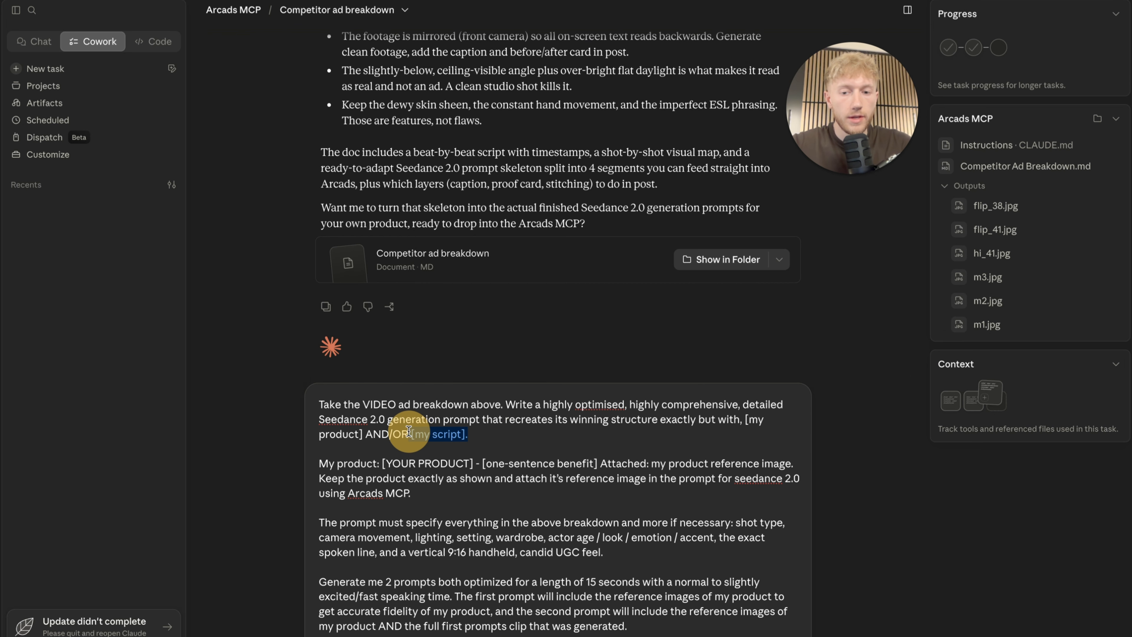
click(483, 443)
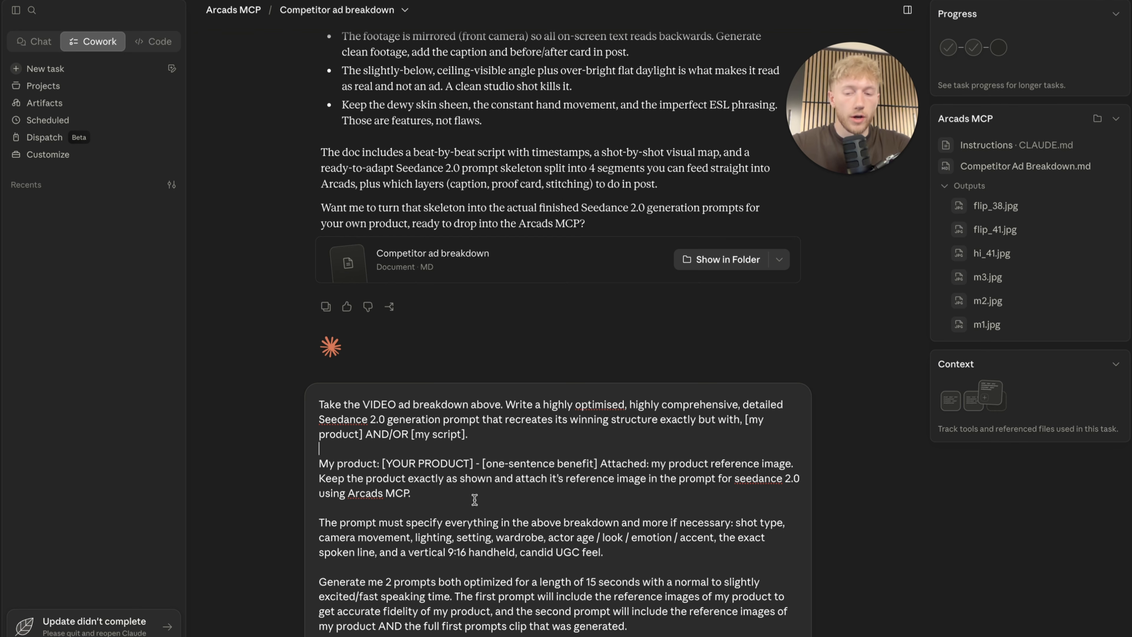
drag(474, 500, 438, 342)
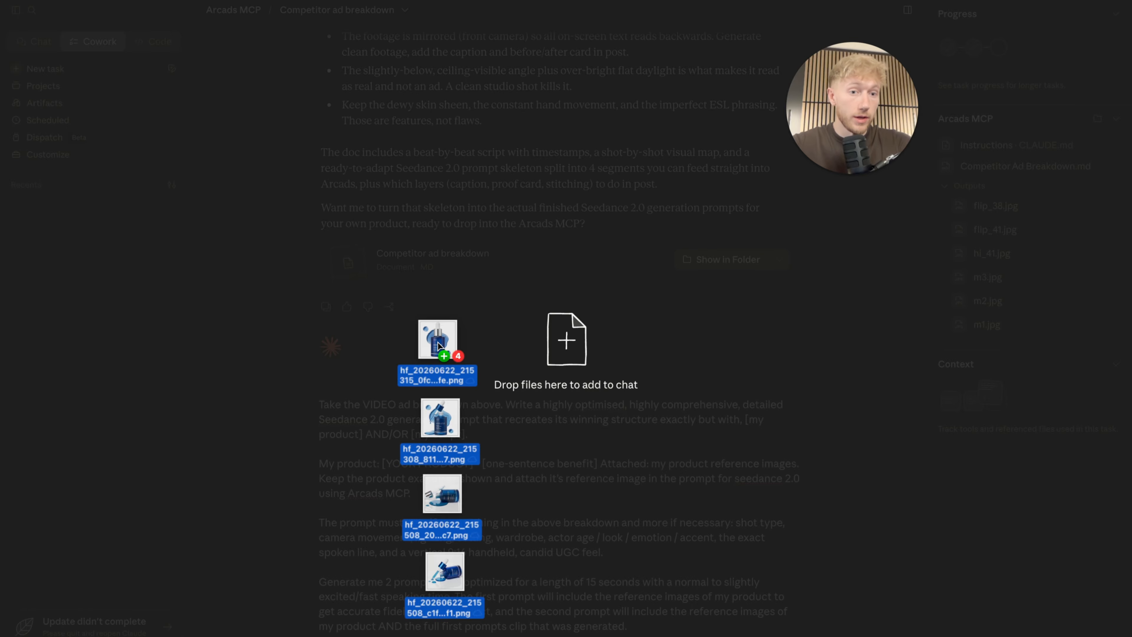
drag(438, 342, 438, 341)
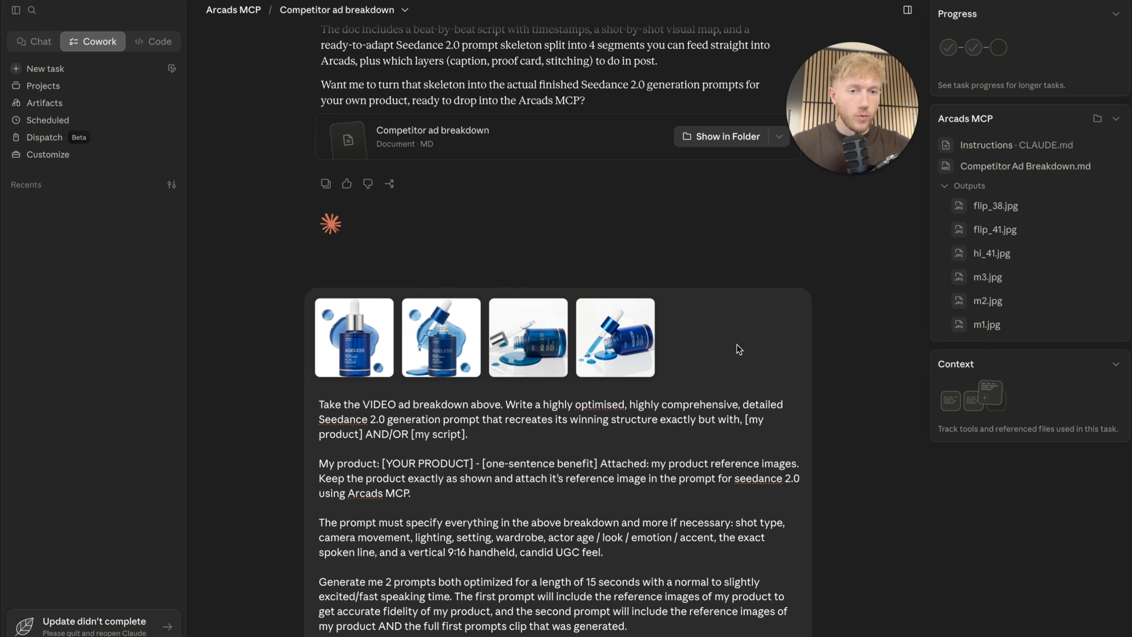
Submit the Seedance 2.0 prompt request for "Ageless NAD+ Firming Anti-Aging serum" with separate scripts for prompts #1 and #2 and a blue product
scroll(467, 468, down, 5)
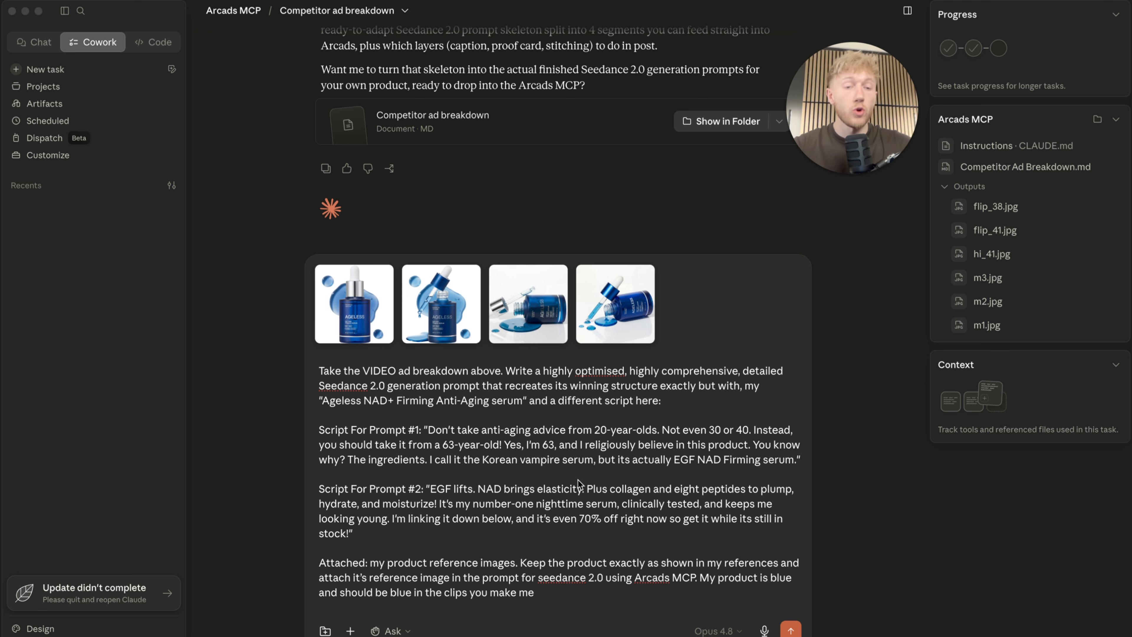
scroll(847, 412, down, 1)
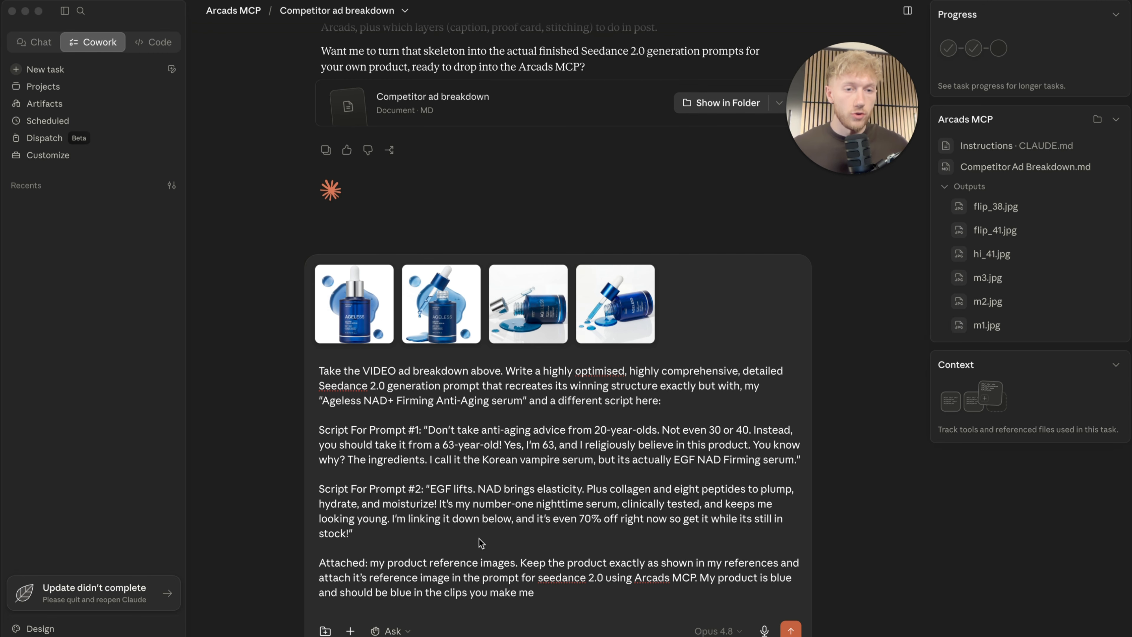
key(ctrl+super+f)
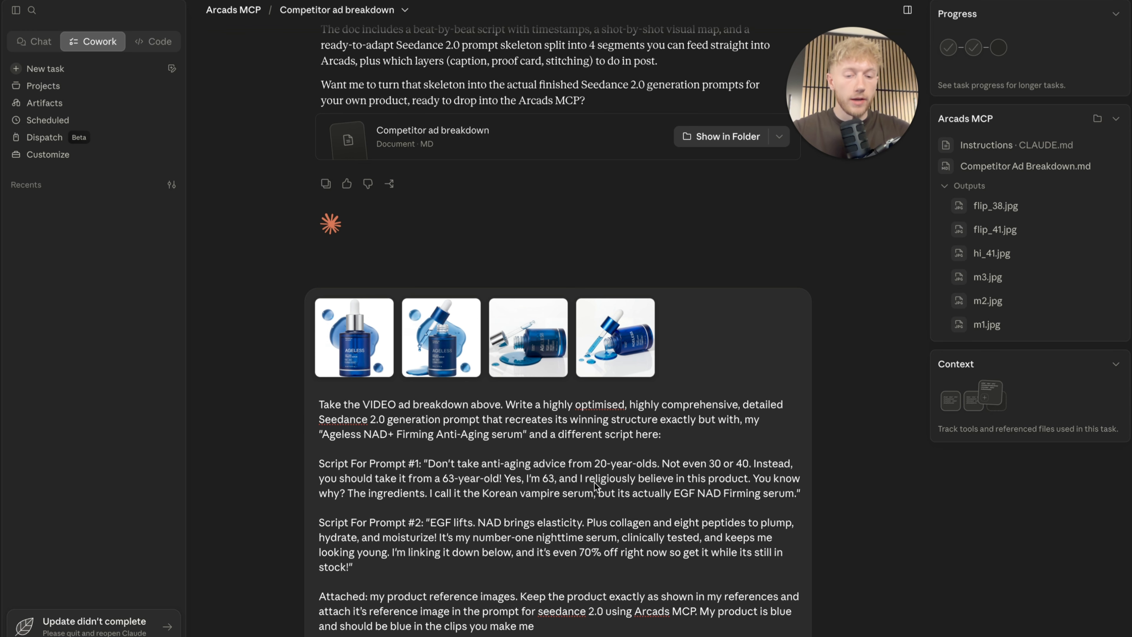
click(802, 634)
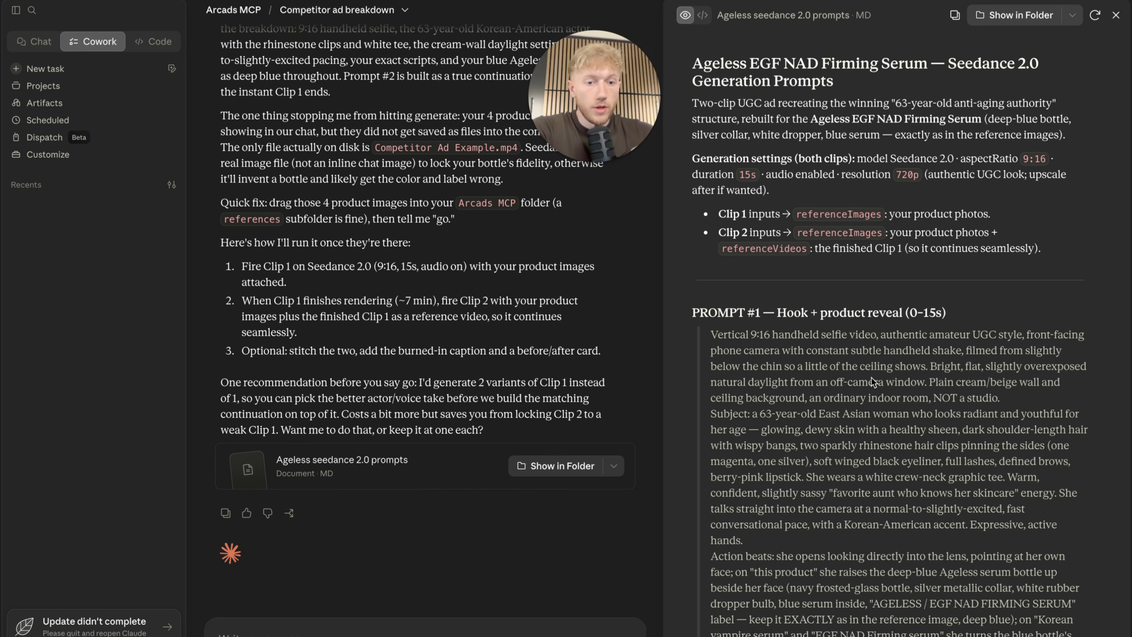
Read both prompts in the Ageless seedance 2.0 prompts document, checking the scripts, action beats and continuation instructions
scroll(875, 429, down, 10)
scroll(875, 428, down, 15)
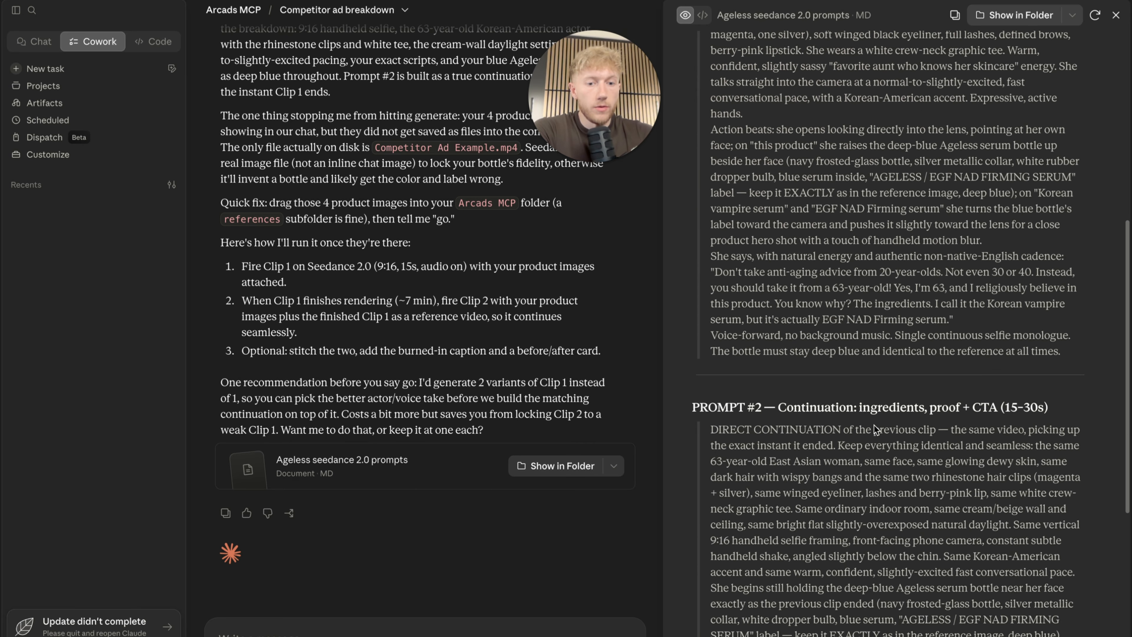
scroll(874, 424, up, 2)
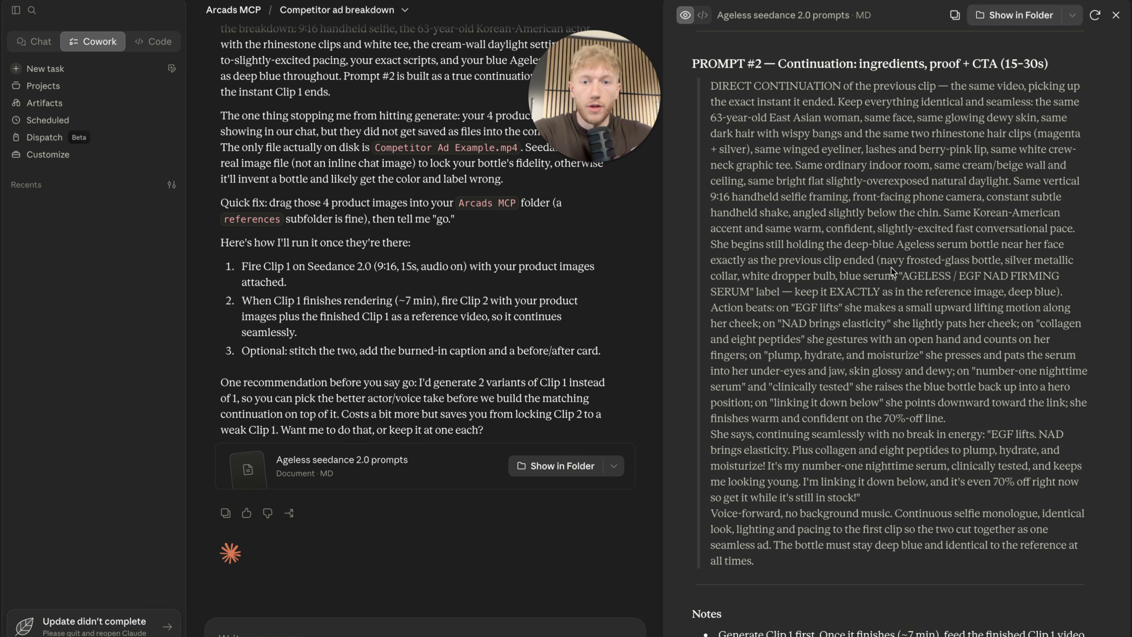
scroll(890, 267, down, 2)
scroll(890, 267, up, 12)
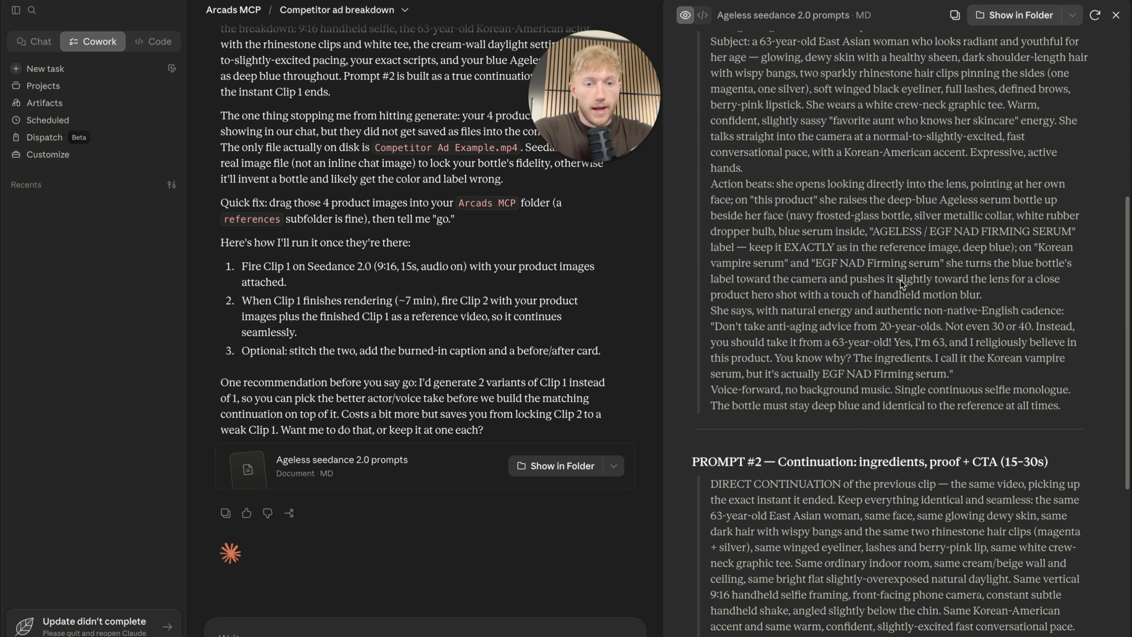
scroll(872, 310, down, 10)
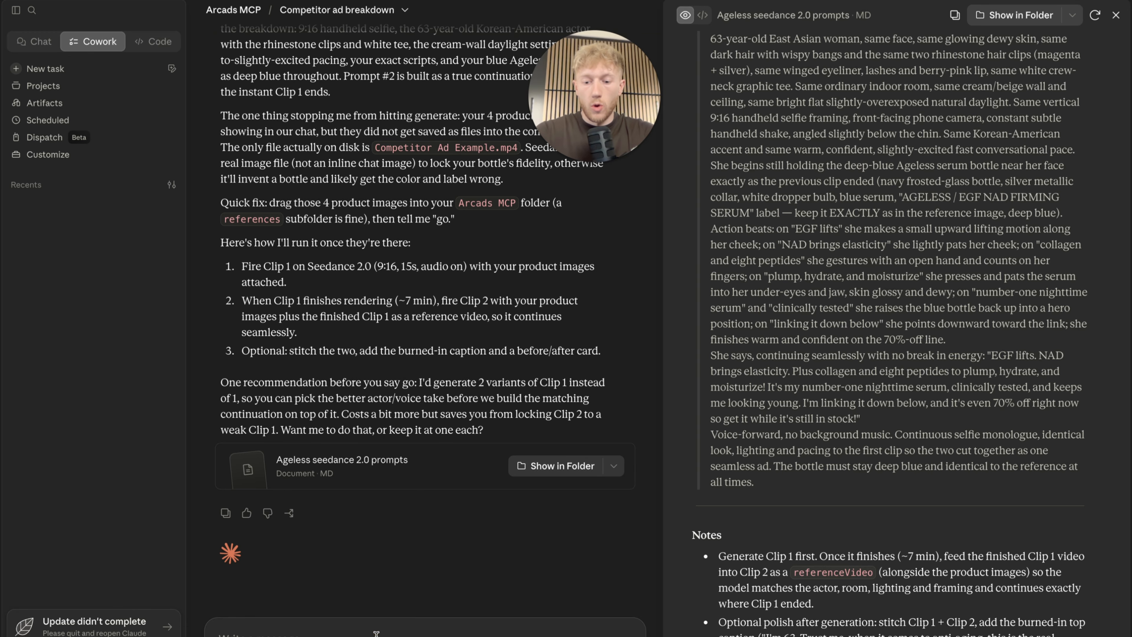
Request clip #1 and, using it as reference, clip #2 through Arcads MCP, and allow Seedance 2.0 video generation for this task
text(Now generate the first clip, then once it’s finished and you’re able to use it as reference like I instructed you for clip #2, then make clip #2. Do this using Arcads MCP and seedance 2.0 in a 9:16 format)
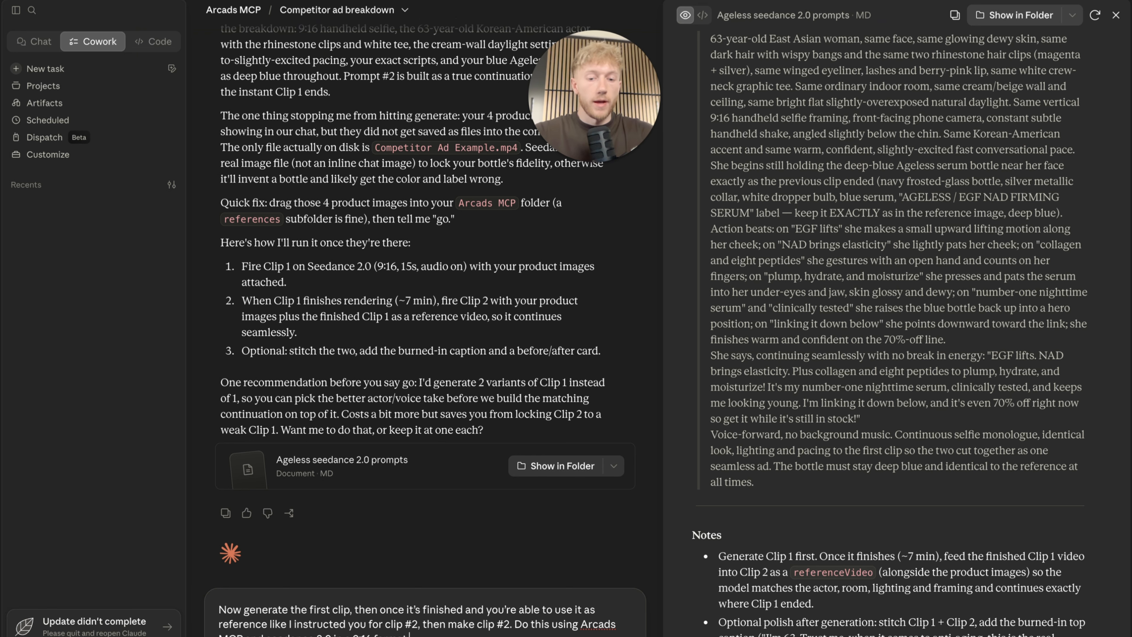
key(Return)
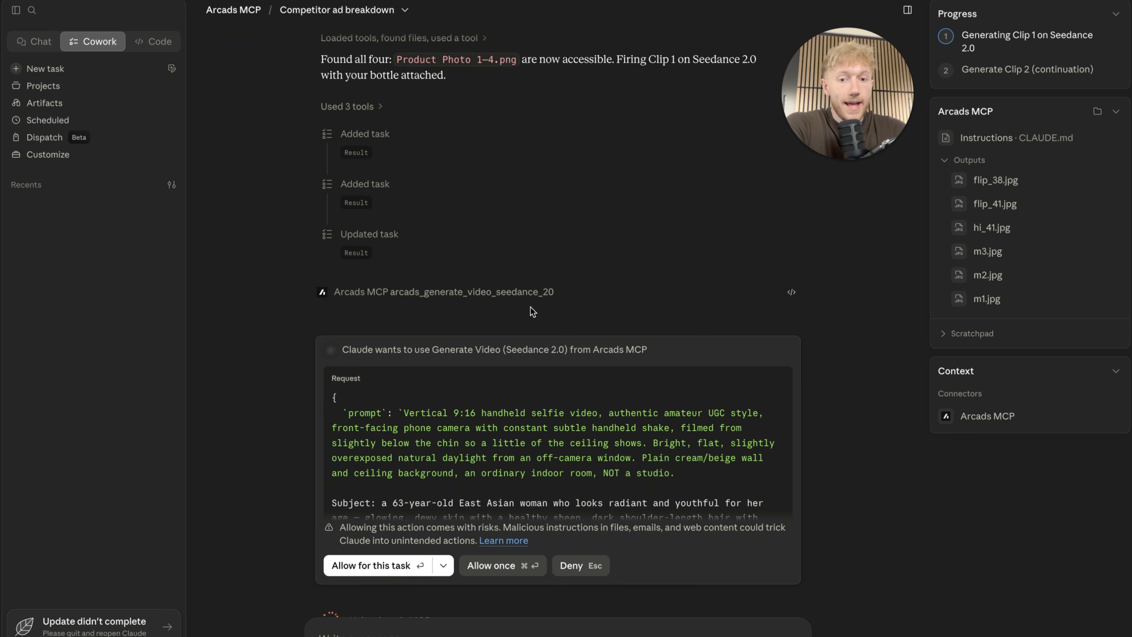
scroll(548, 312, down, 5)
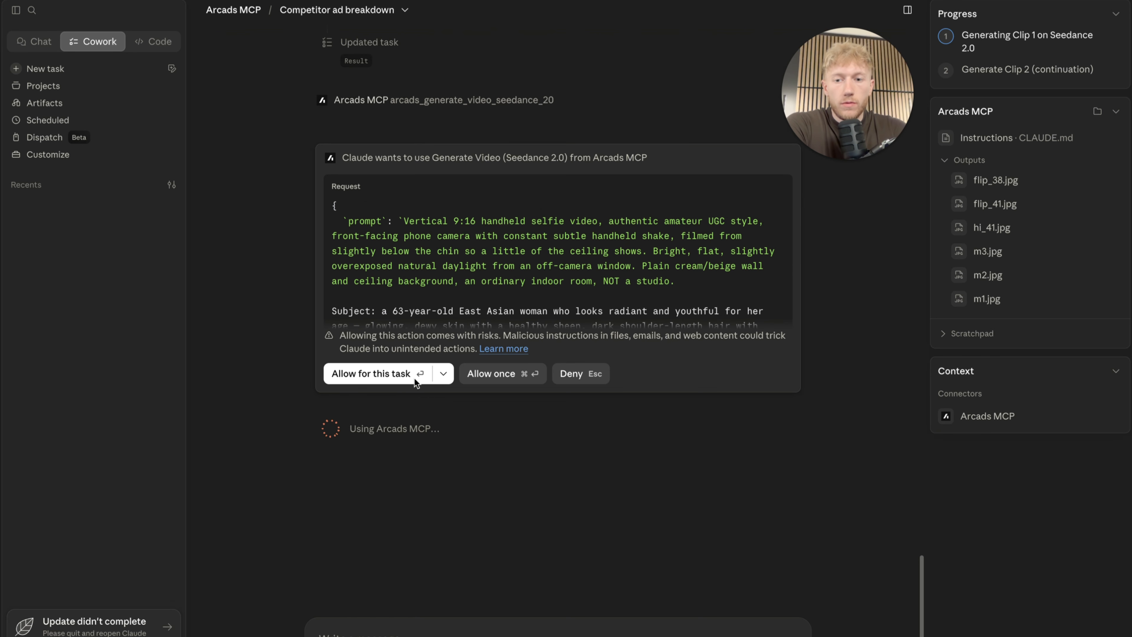
click(375, 374)
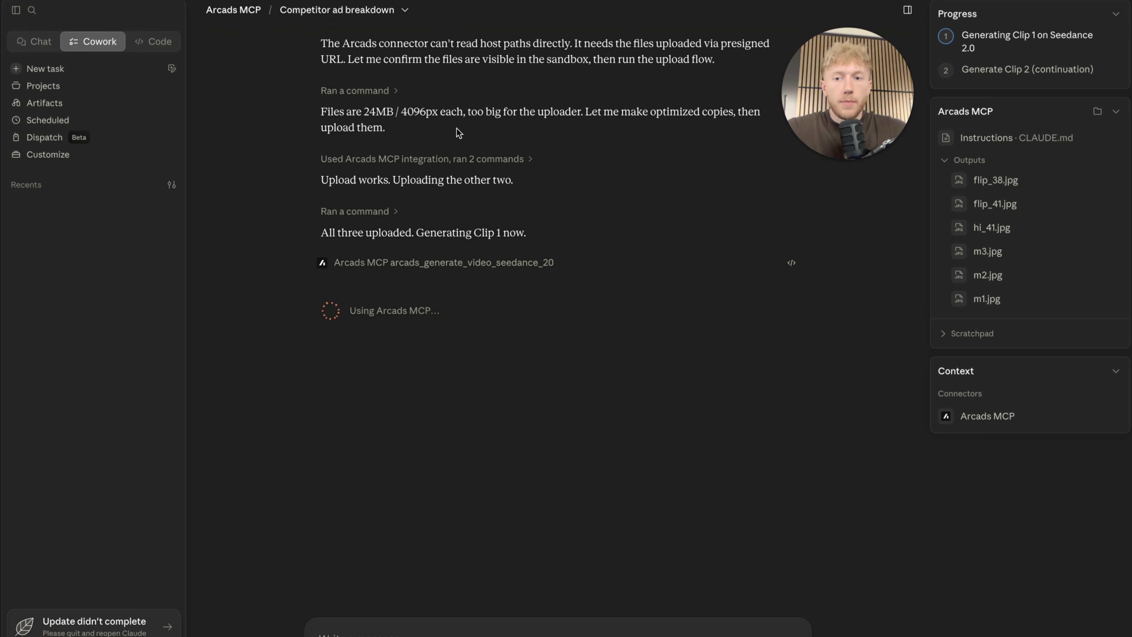
Play the generated clip 1 of the Ageless ad through in the enlarged viewer and close it
scroll(366, 223, down, 1)
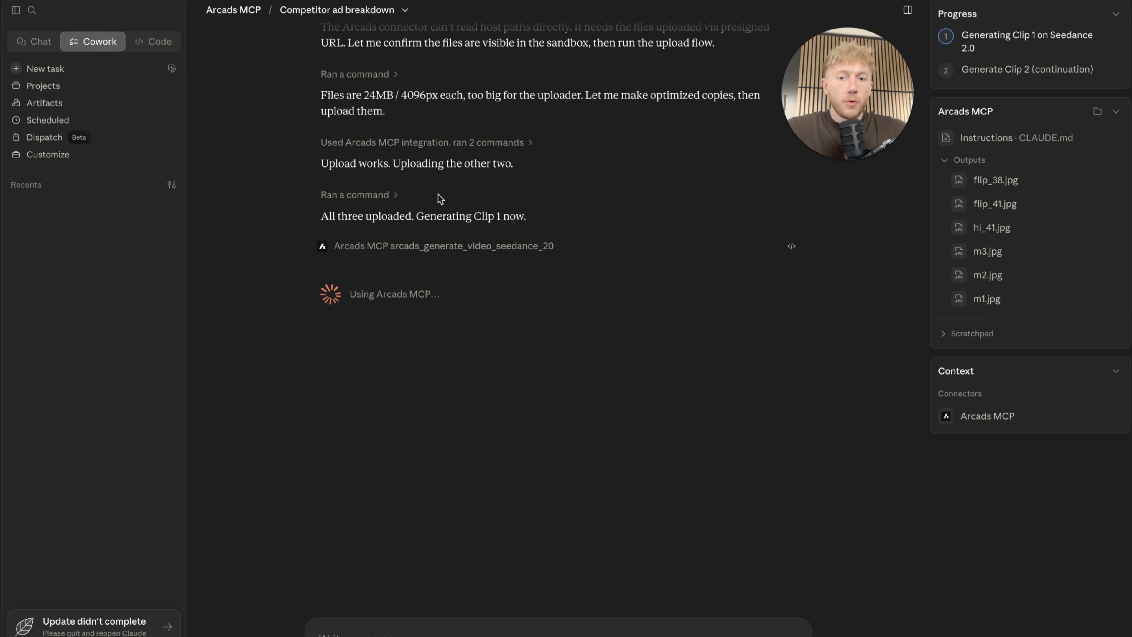
scroll(437, 198, down, 3)
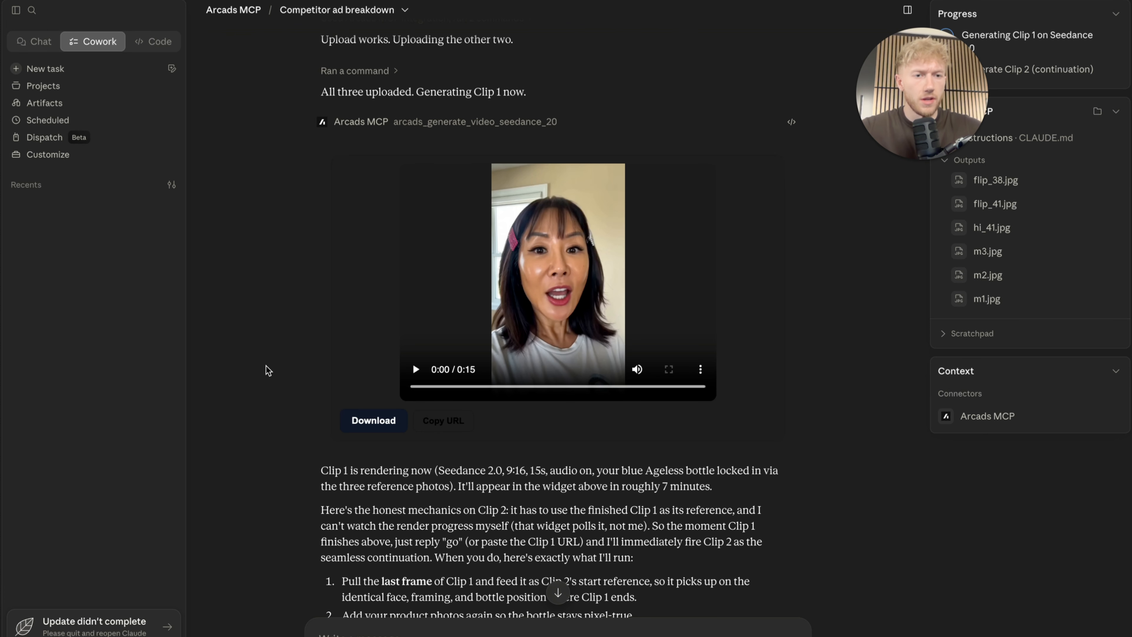
click(412, 375)
click(561, 298)
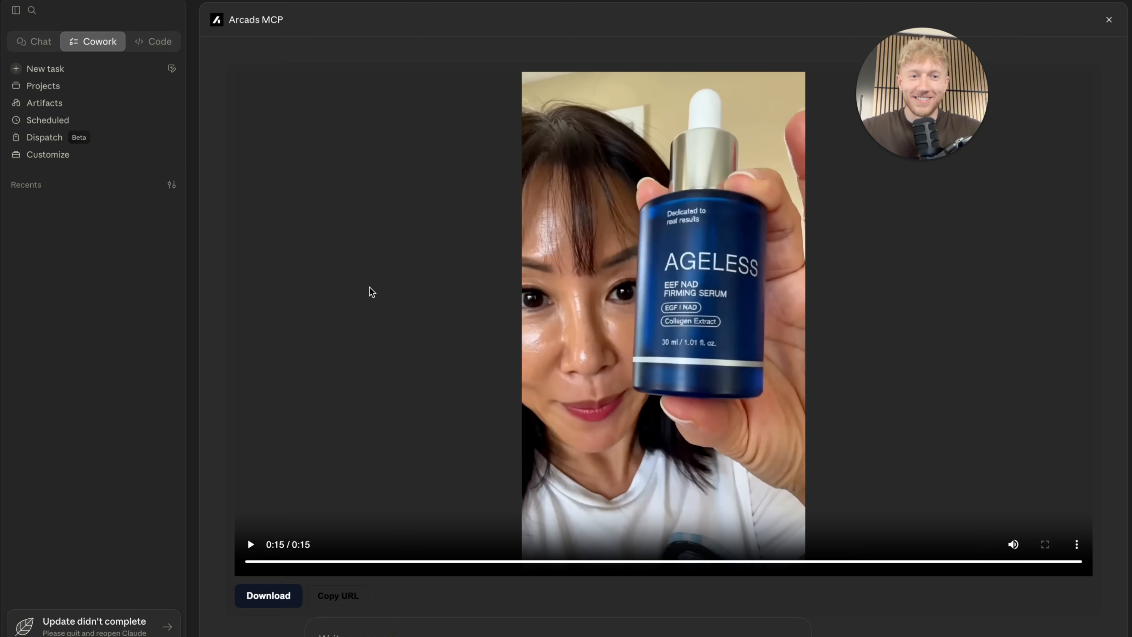
click(1109, 20)
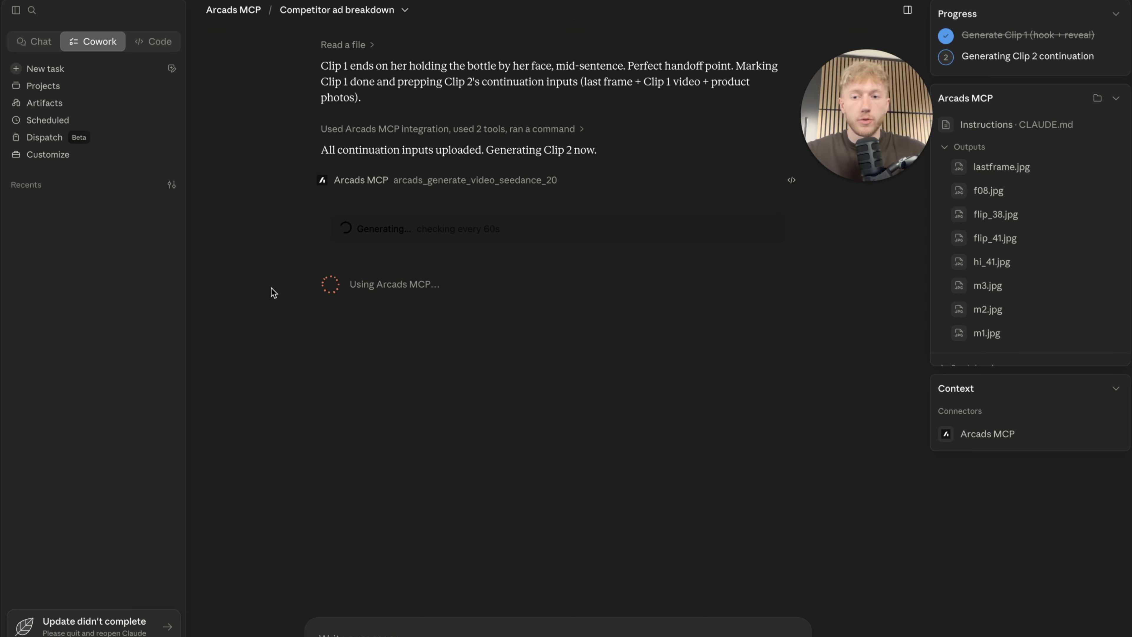
Read the clip 2 recap and watch the continuation clip and its regenerated take in the enlarged viewer
scroll(267, 295, down, 2)
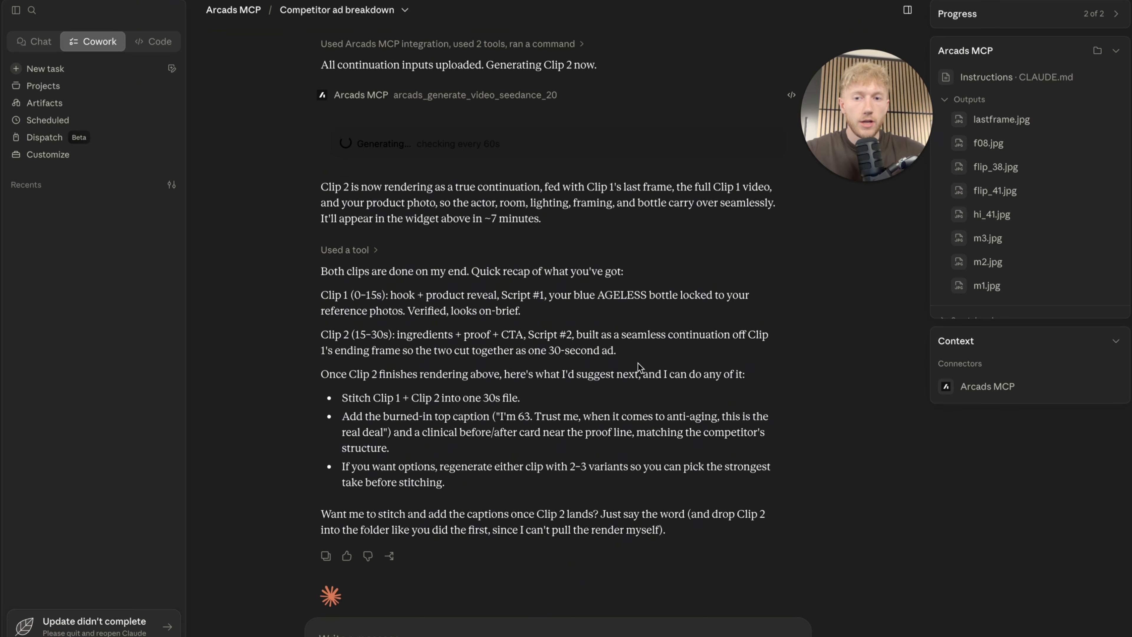
scroll(787, 383, up, 1)
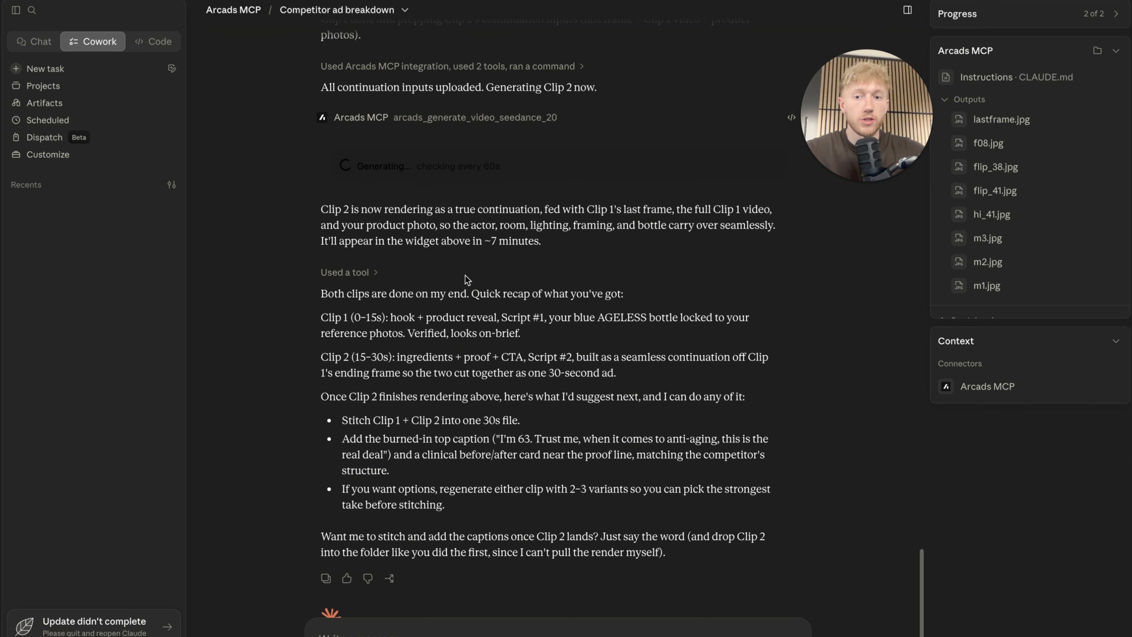
scroll(522, 305, down, 3)
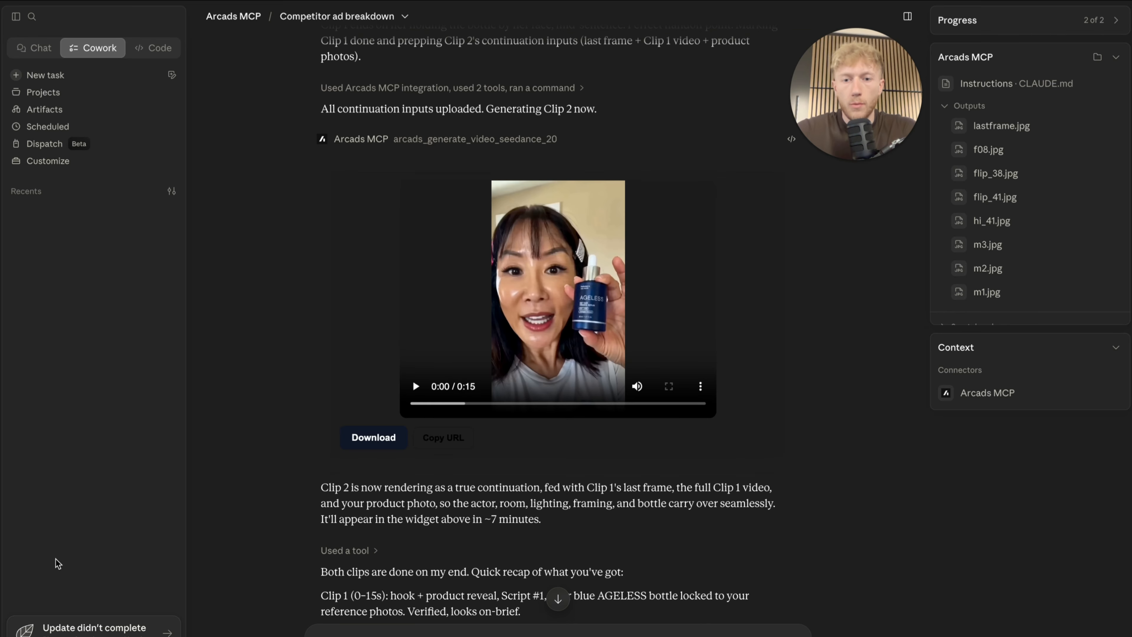
click(390, 344)
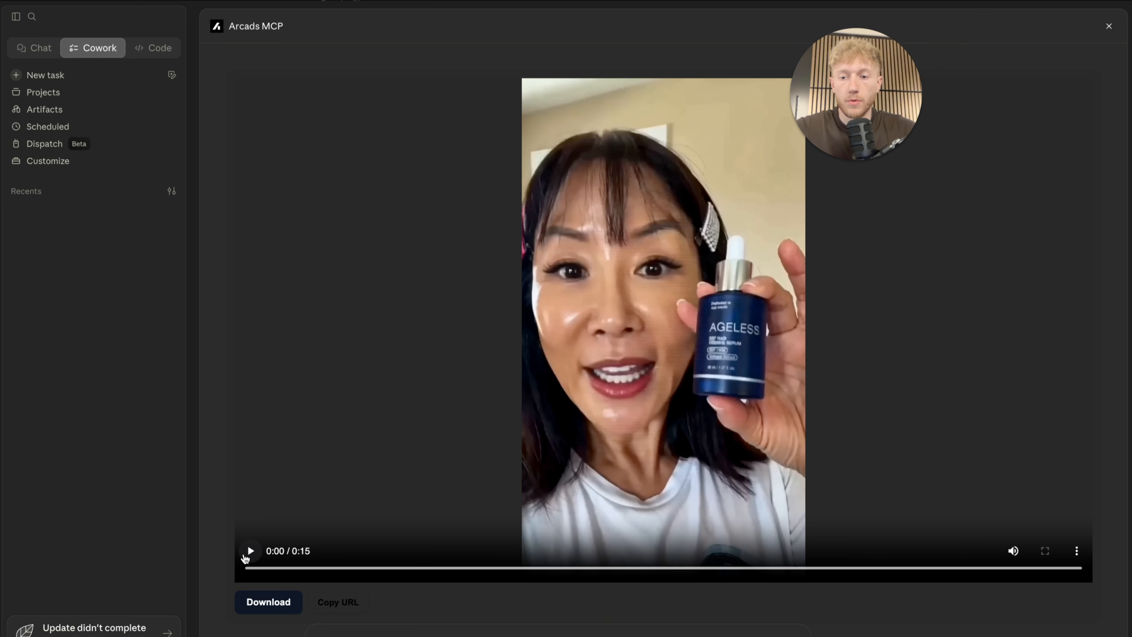
key(Escape)
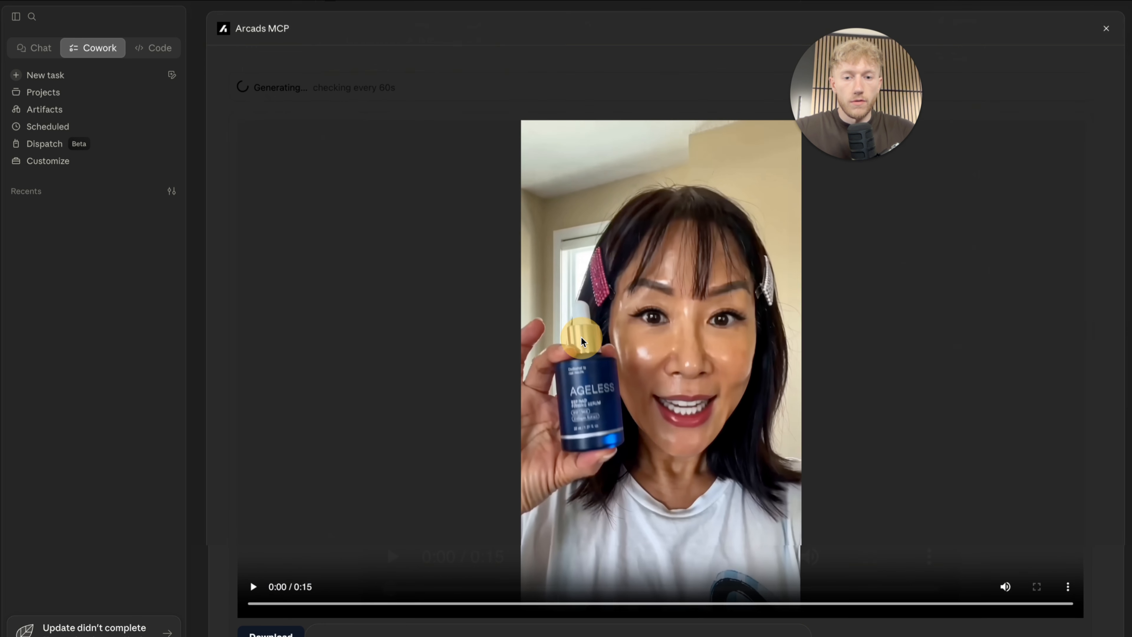
click(253, 589)
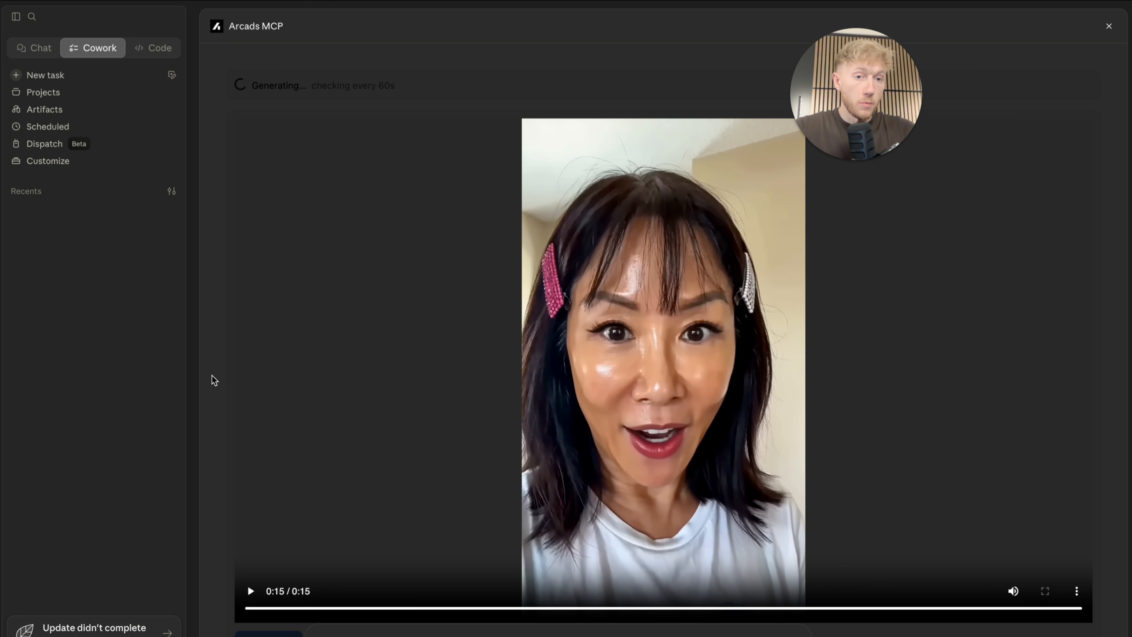
key(Escape)
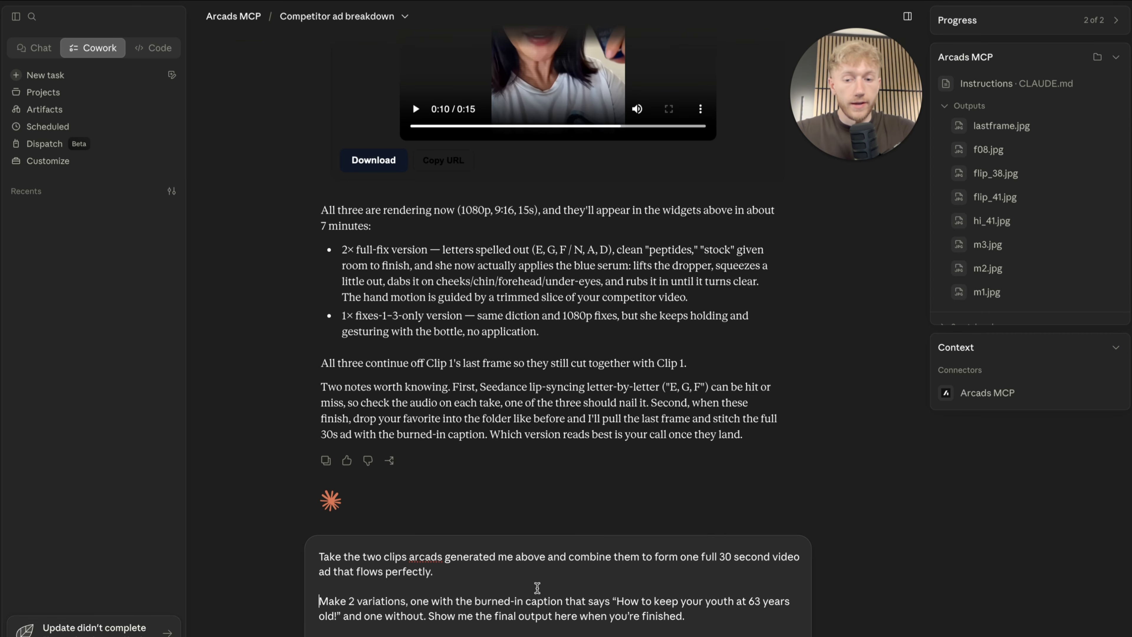
Submit the request to combine clip 1 and the second clip #2 regeneration into a 30-second ad, with and without the caption "How to keep your youth at 63 years old!"
scroll(463, 576, down, 1)
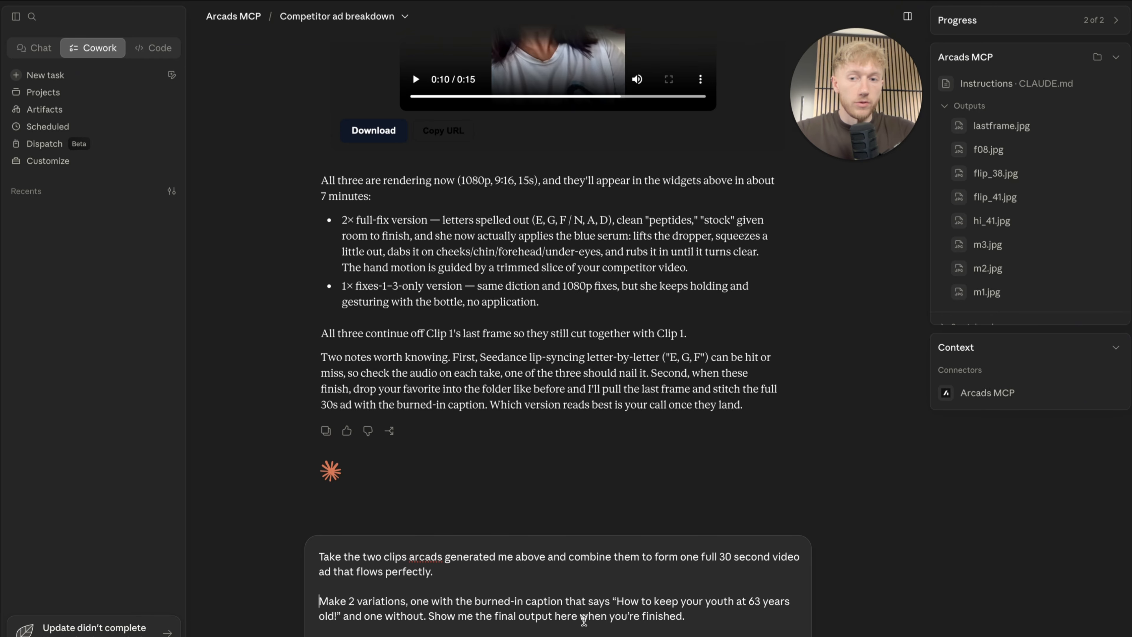
key(Return)
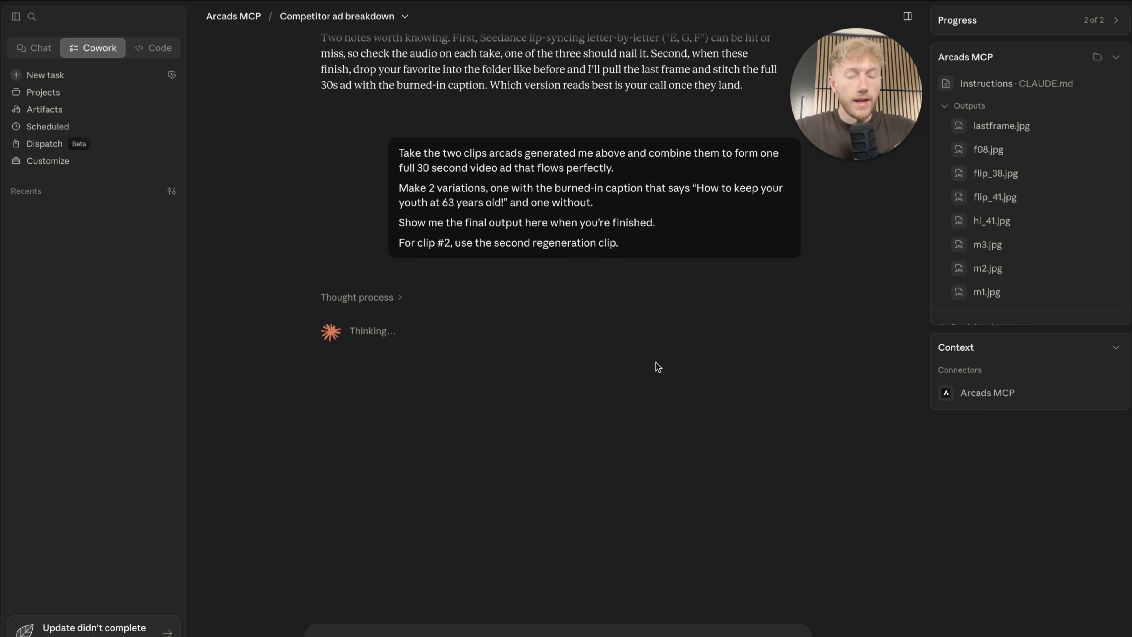